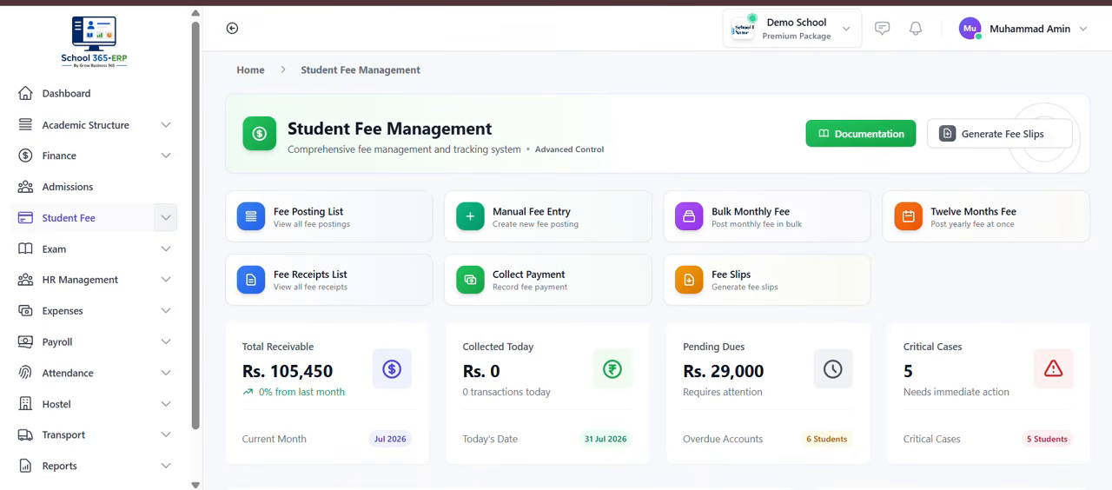
# Step: Look over the Student Fee Management overview and open the list of all fee postings
pyautogui.scroll(-2, 464, 273)
pyautogui.scroll(2, 464, 273)
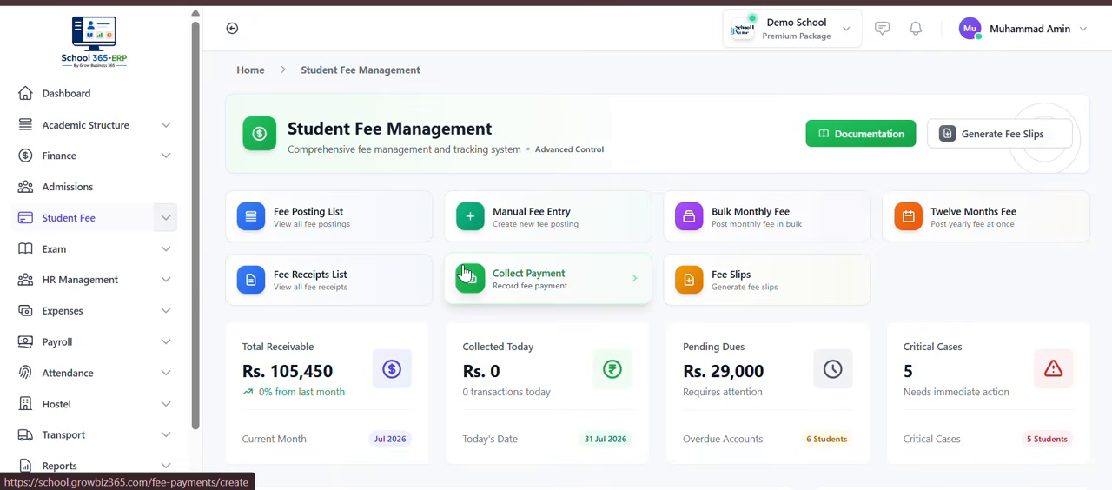
pyautogui.scroll(-1, 464, 273)
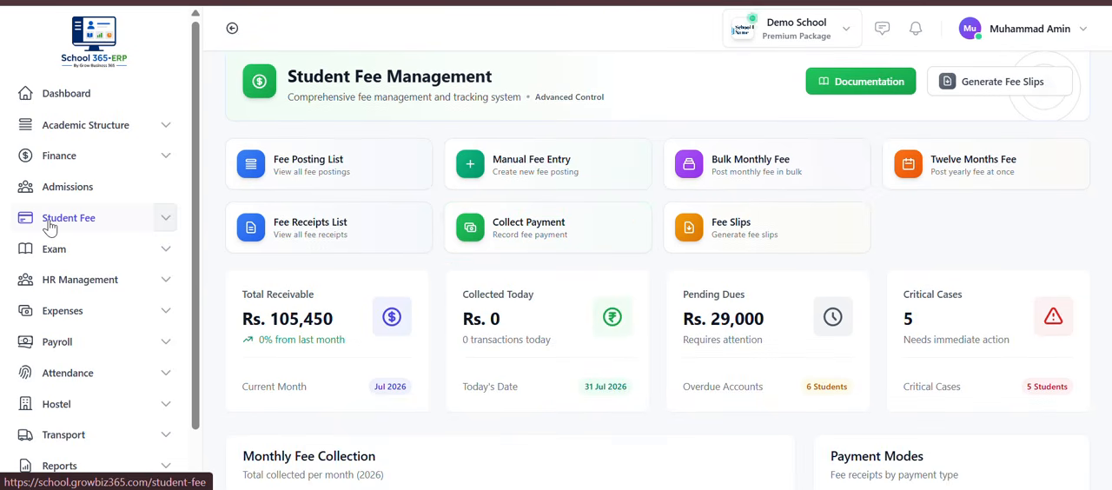
pyautogui.click(405, 222)
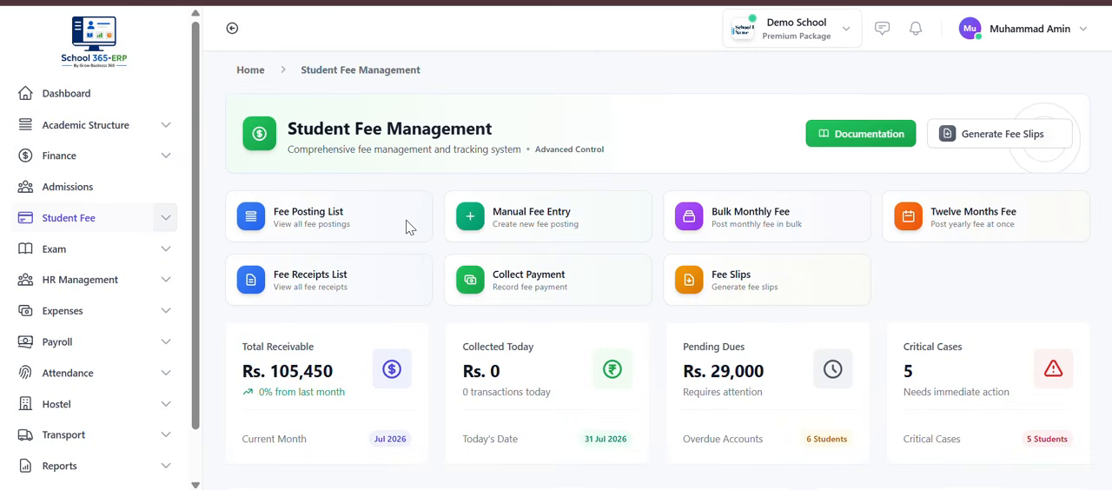
pyautogui.click(344, 227)
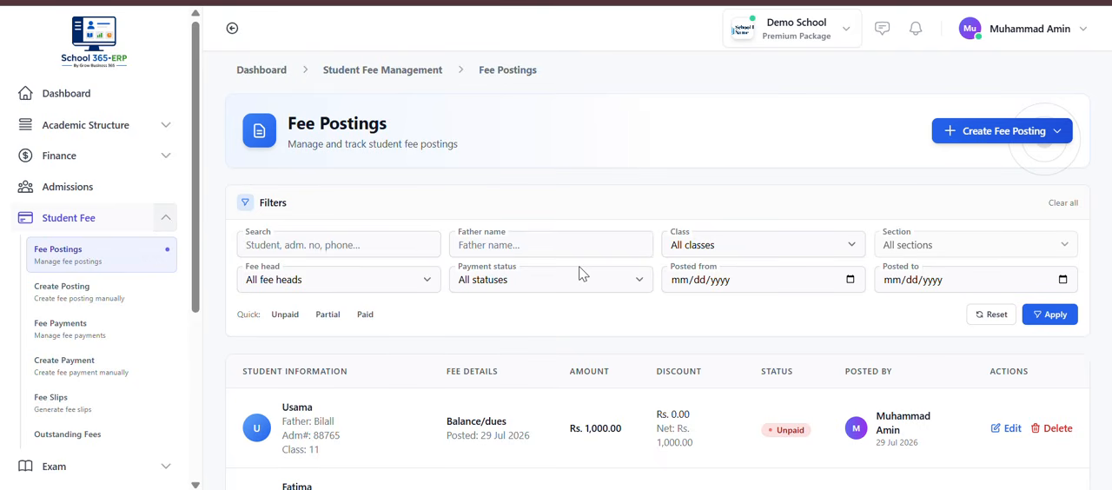
# Step: Examine the fee posting records for students, fee heads, amounts, discounts and payment status, along with the search filters
pyautogui.scroll(-5, 578, 266)
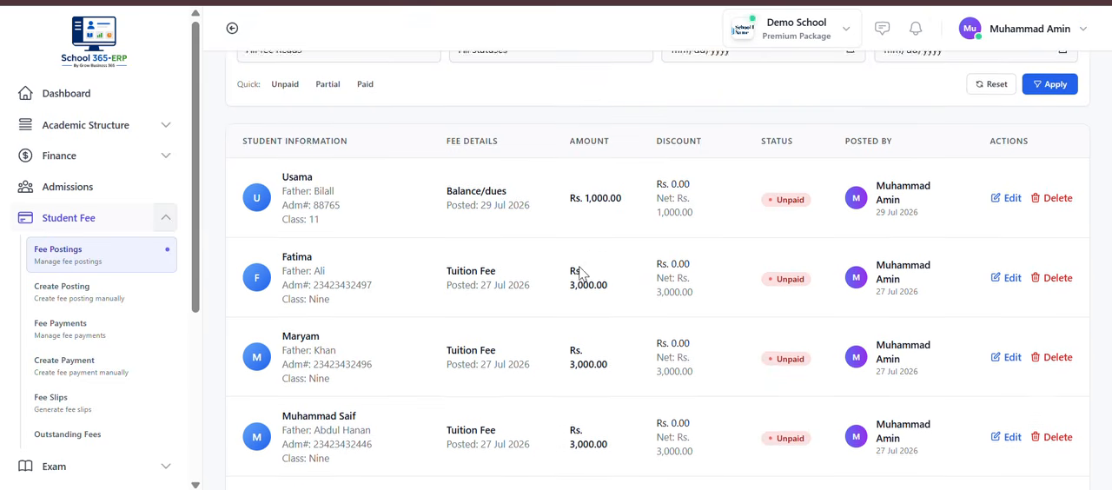
pyautogui.scroll(-10, 580, 267)
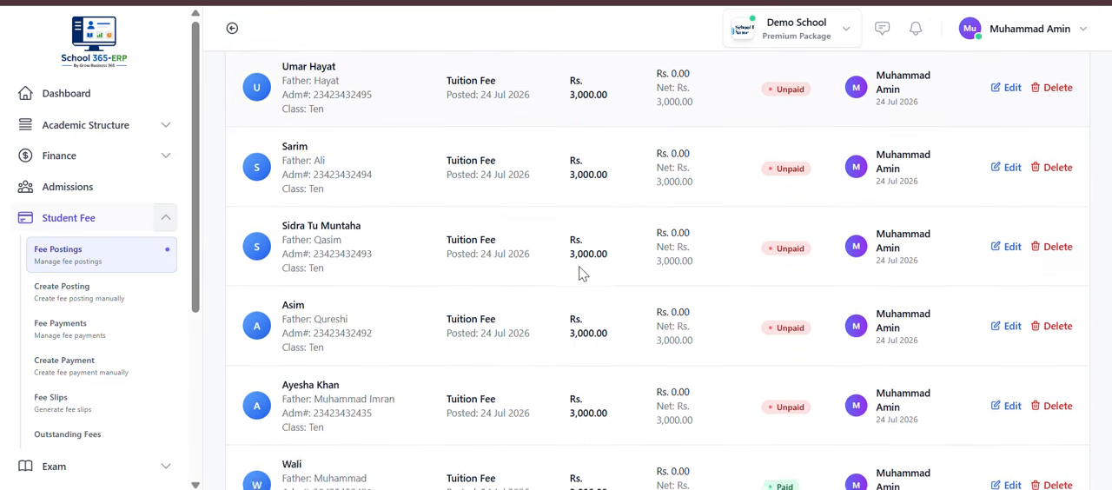
pyautogui.scroll(-2, 579, 266)
pyautogui.scroll(15, 579, 266)
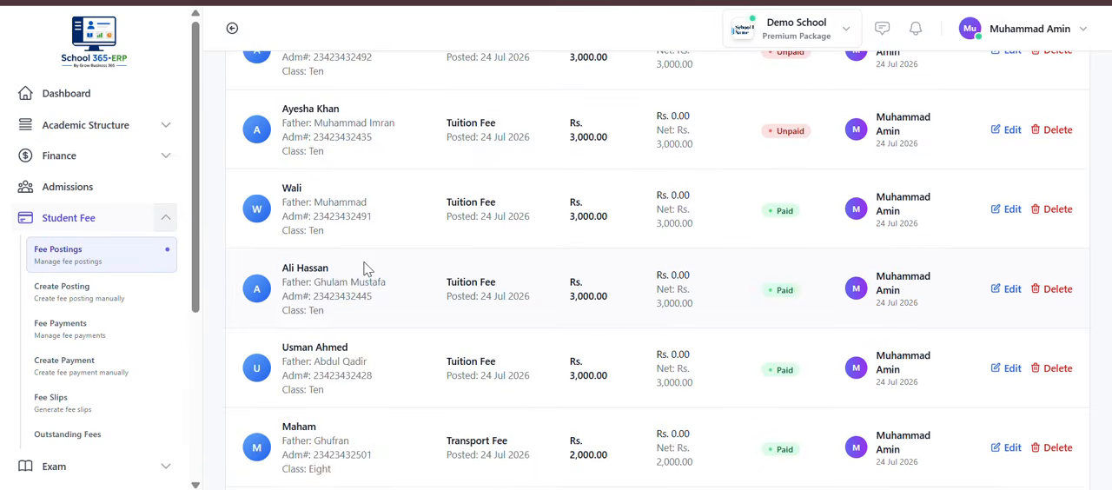
pyautogui.click(318, 238)
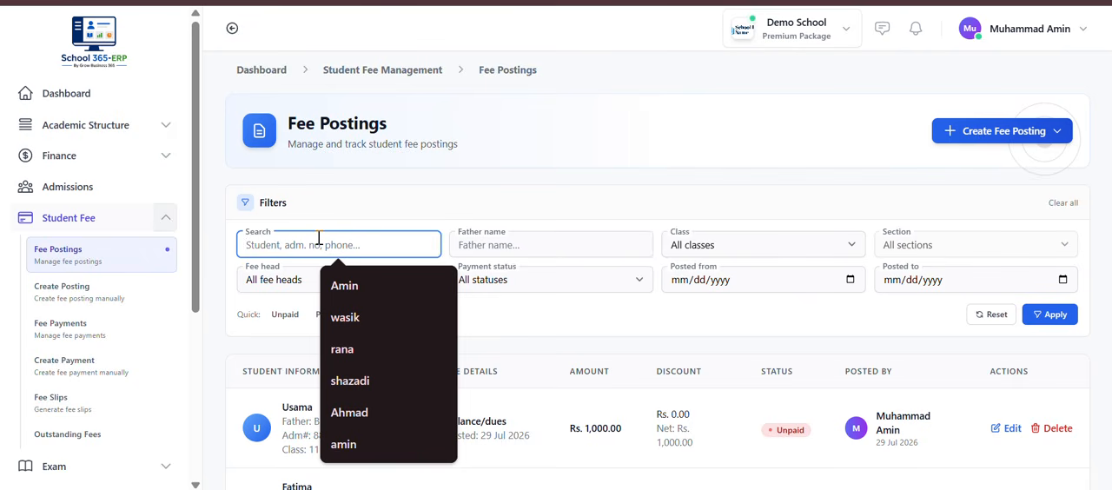
pyautogui.scroll(-4, 658, 395)
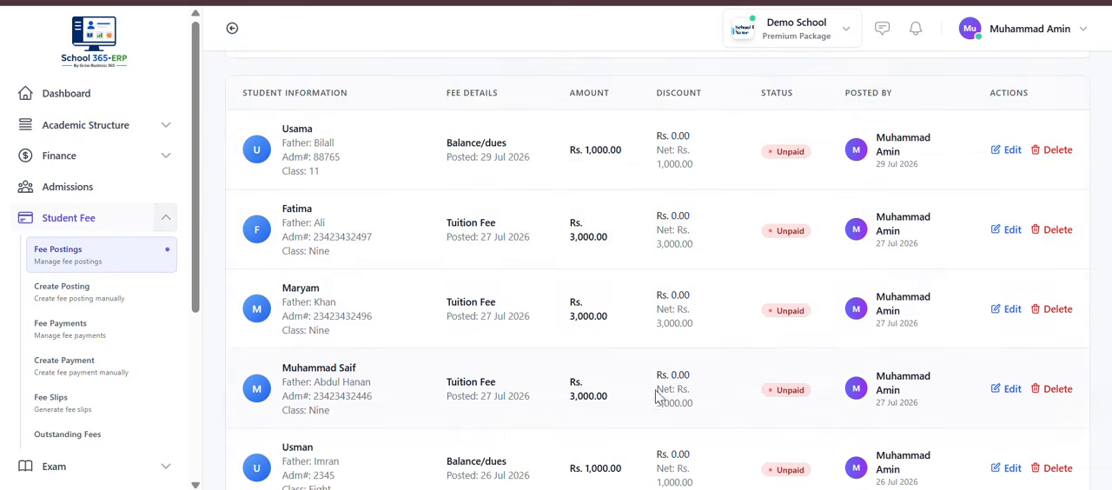
pyautogui.scroll(-1, 767, 308)
pyautogui.scroll(-3, 598, 154)
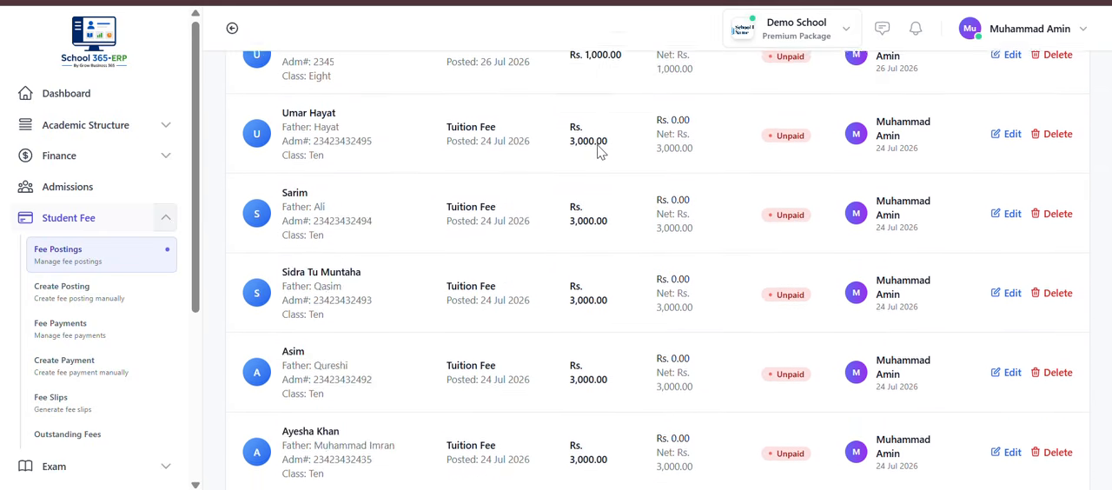
pyautogui.scroll(10, 539, 148)
# Step: Return from the fee posting list to the Student Fee Management overview
pyautogui.click(53, 227)
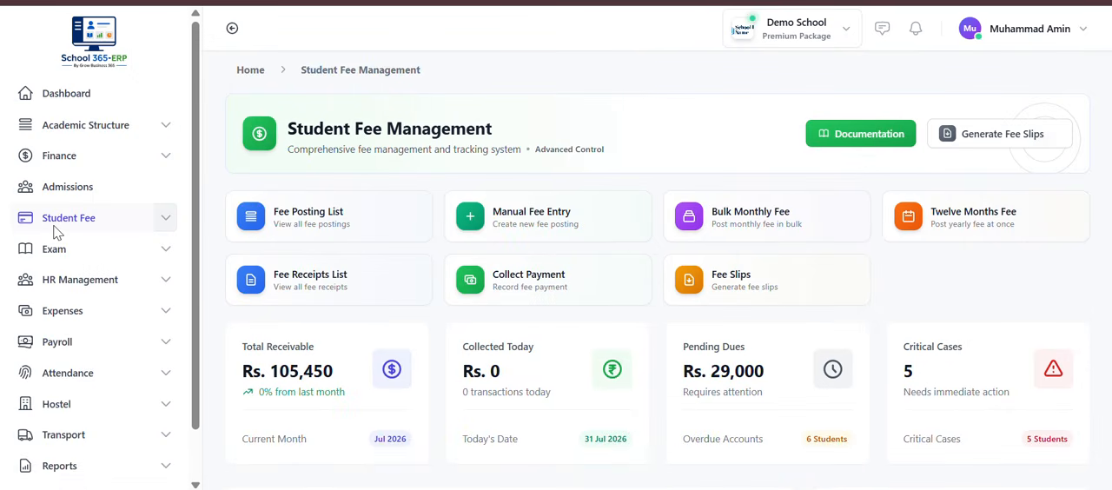
pyautogui.click(341, 238)
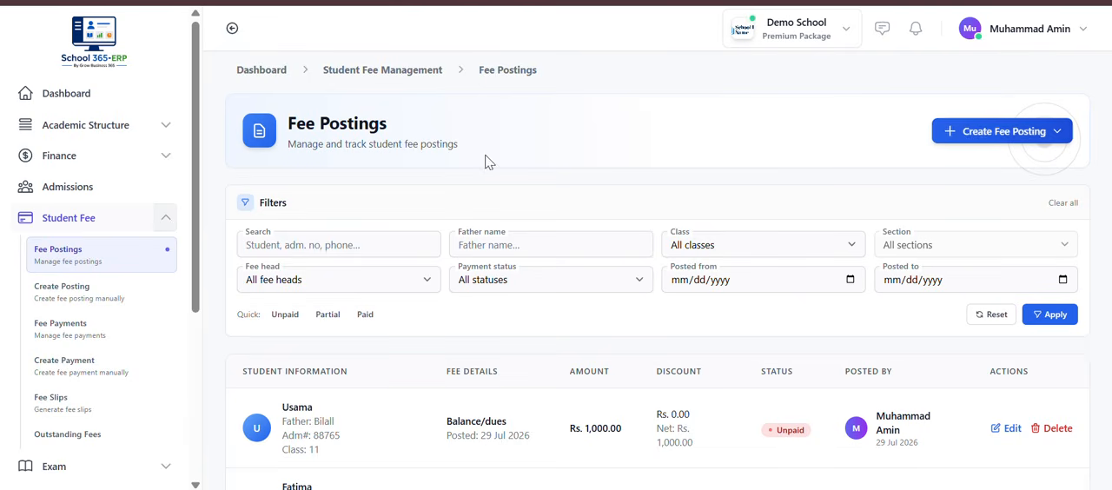
pyautogui.hotkey('alt', 'Left')
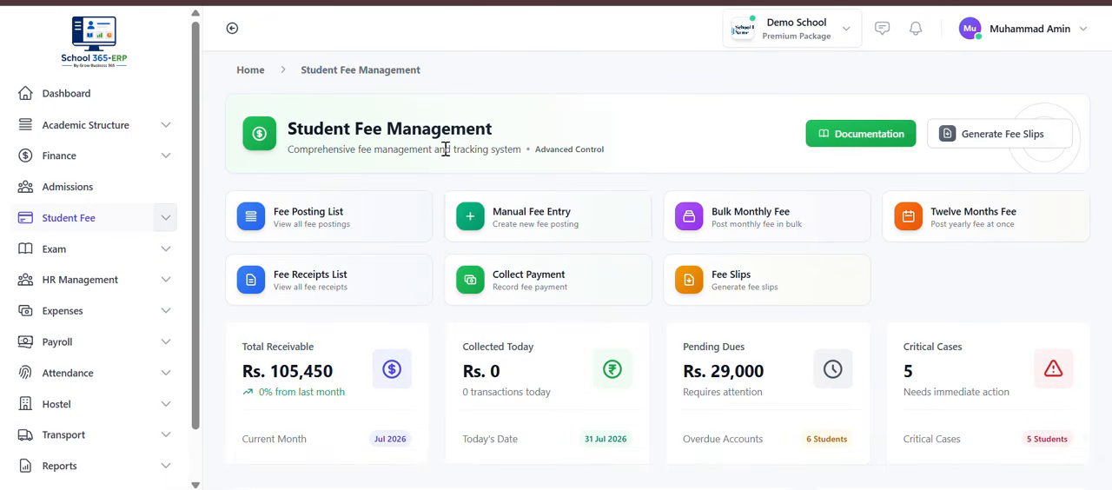
# Step: Start a manual fee entry and select the student by searching for the student's name
pyautogui.click(549, 224)
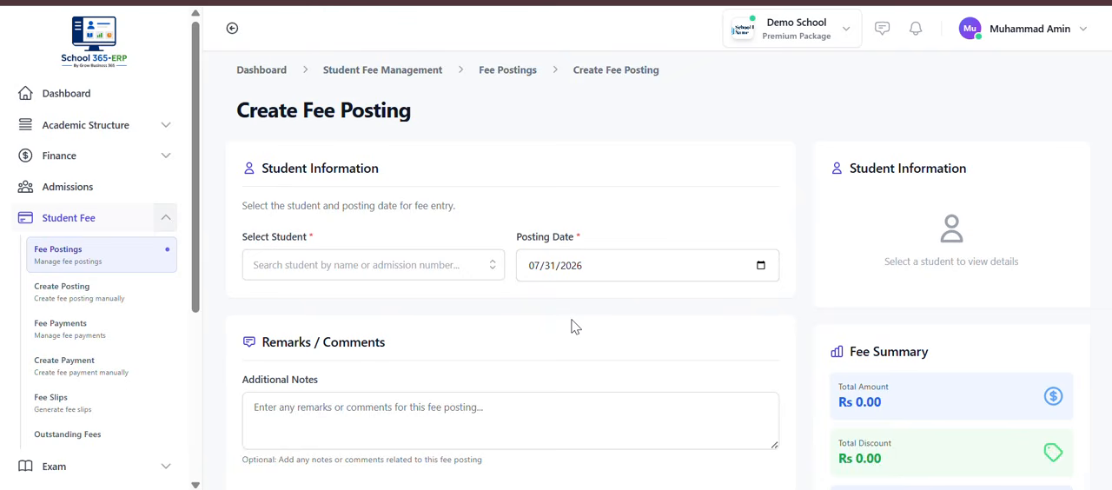
pyautogui.click(410, 269)
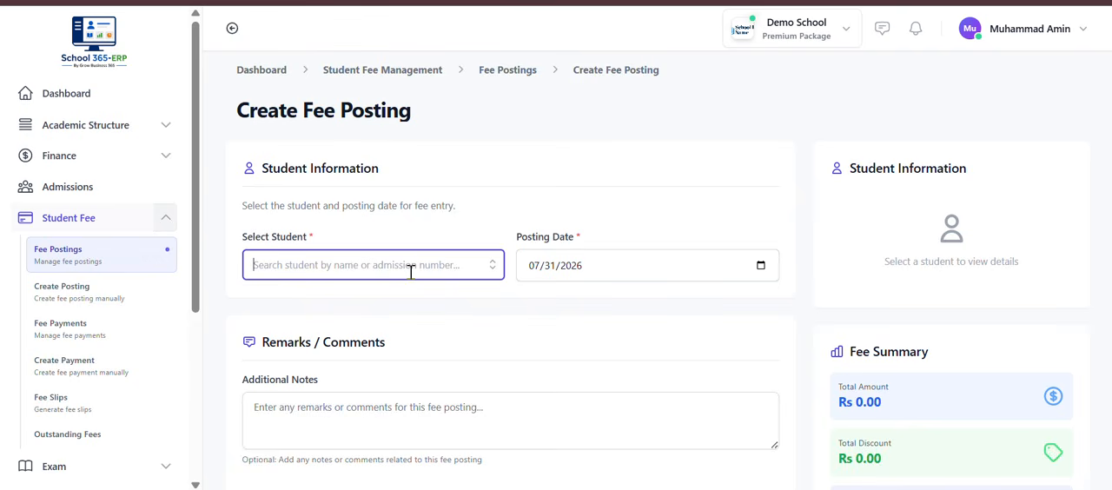
pyautogui.write('shaz')
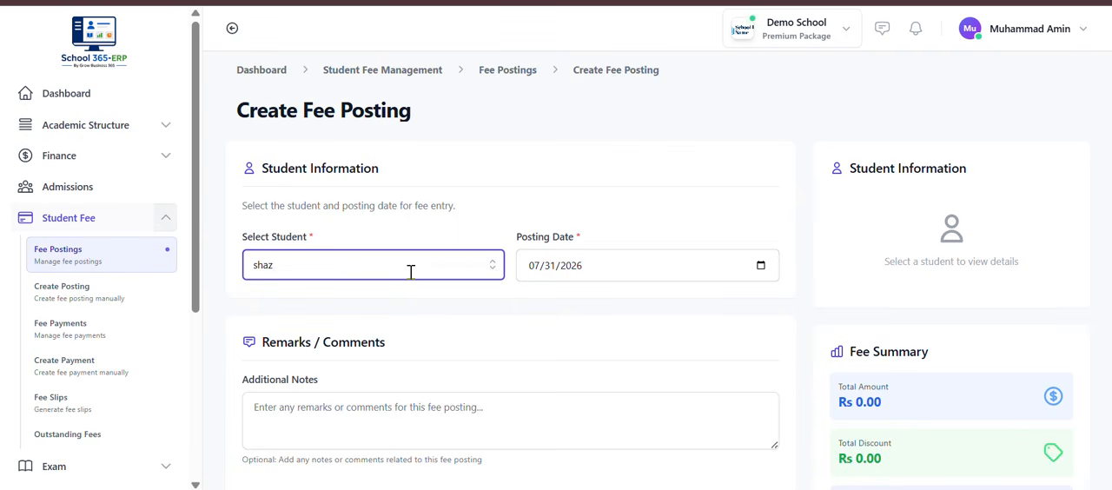
pyautogui.press('Return')
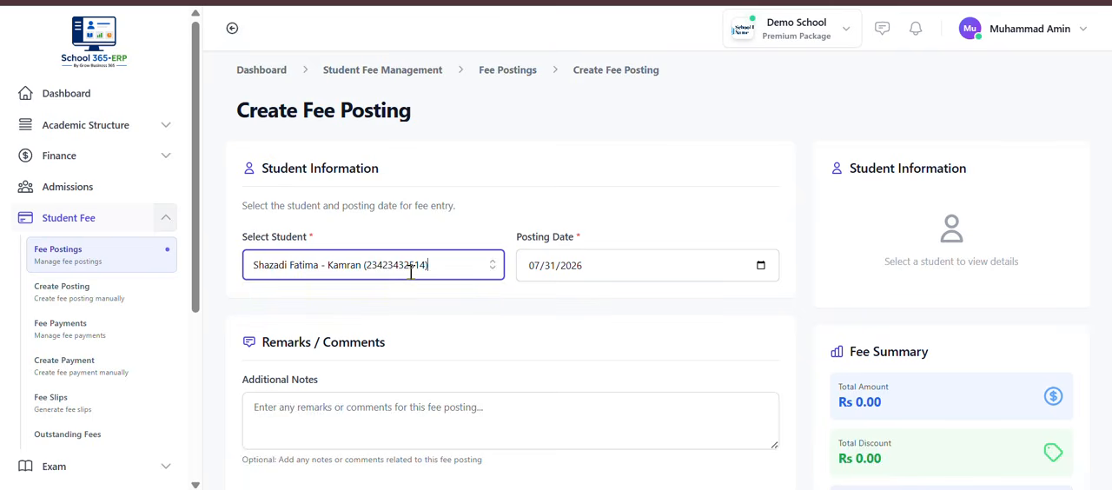
# Step: Review the student's fee structure and mark the Tuition Fee for posting
pyautogui.scroll(-3, 817, 457)
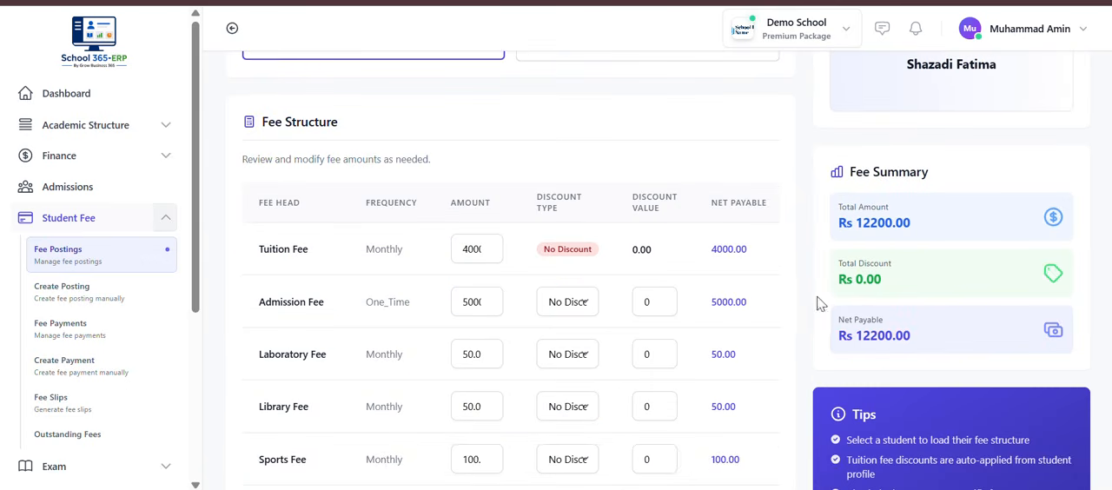
pyautogui.scroll(-1, 366, 372)
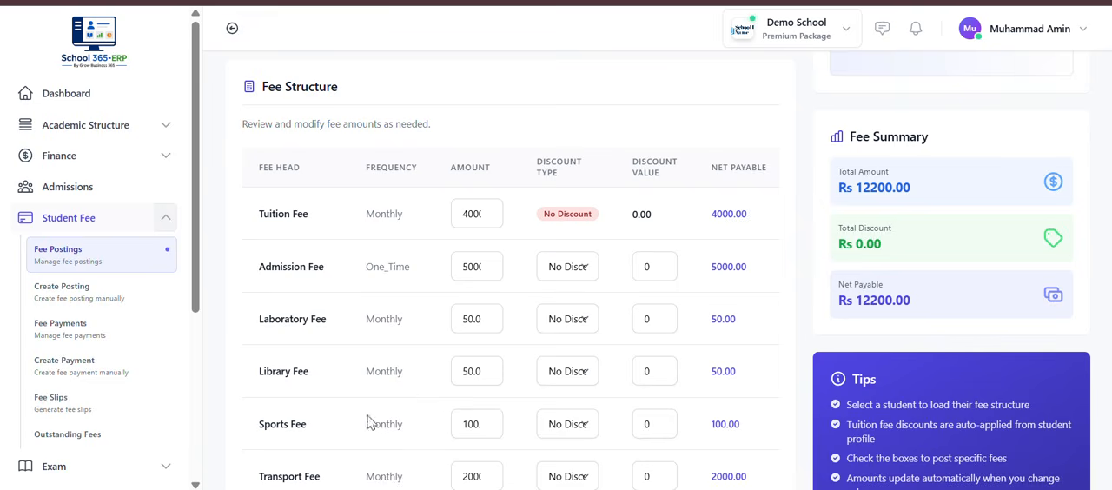
pyautogui.scroll(-3, 369, 423)
pyautogui.hscroll(2, 355, 427)
pyautogui.hscroll(-2, 356, 428)
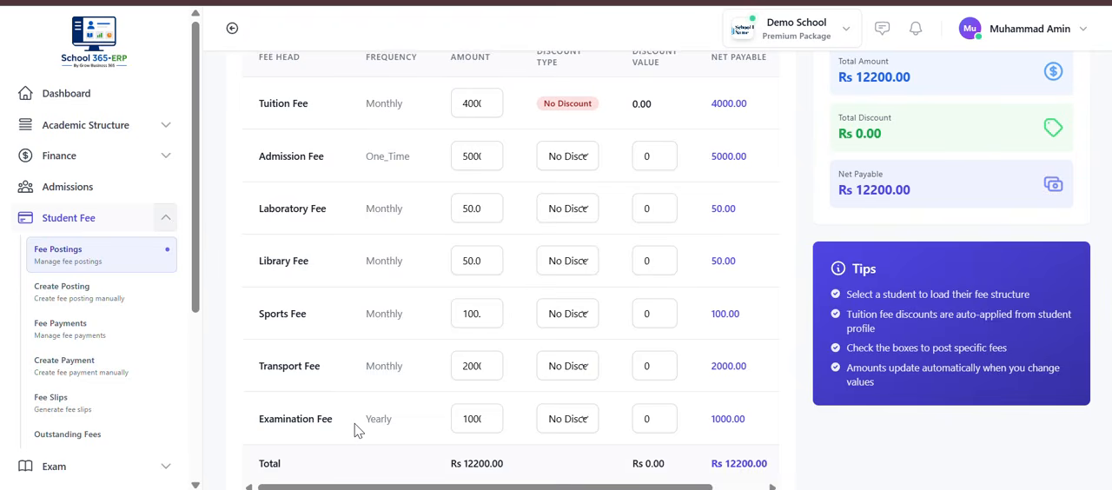
pyautogui.scroll(3, 360, 417)
pyautogui.hscroll(2, 583, 227)
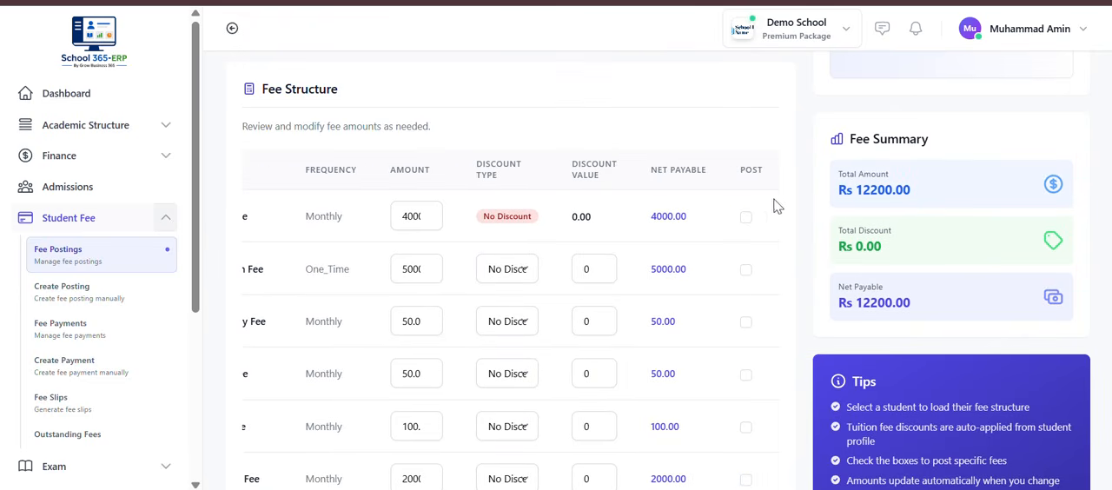
pyautogui.click(745, 217)
pyautogui.hscroll(-2, 537, 313)
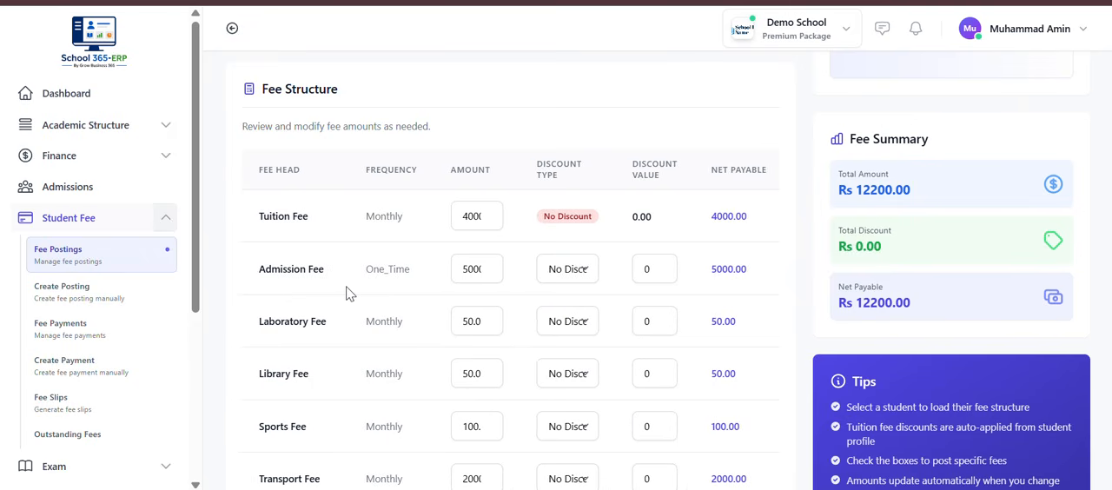
# Step: Mark the Laboratory, Library, Sports and Transport fees for posting in the fee structure
pyautogui.scroll(-1, 608, 303)
pyautogui.hscroll(1, 705, 290)
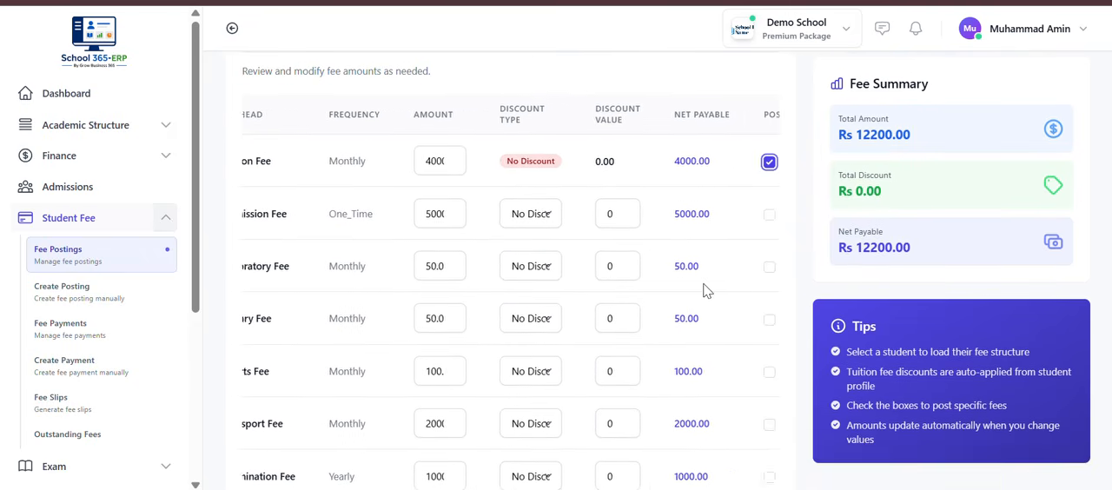
pyautogui.click(766, 266)
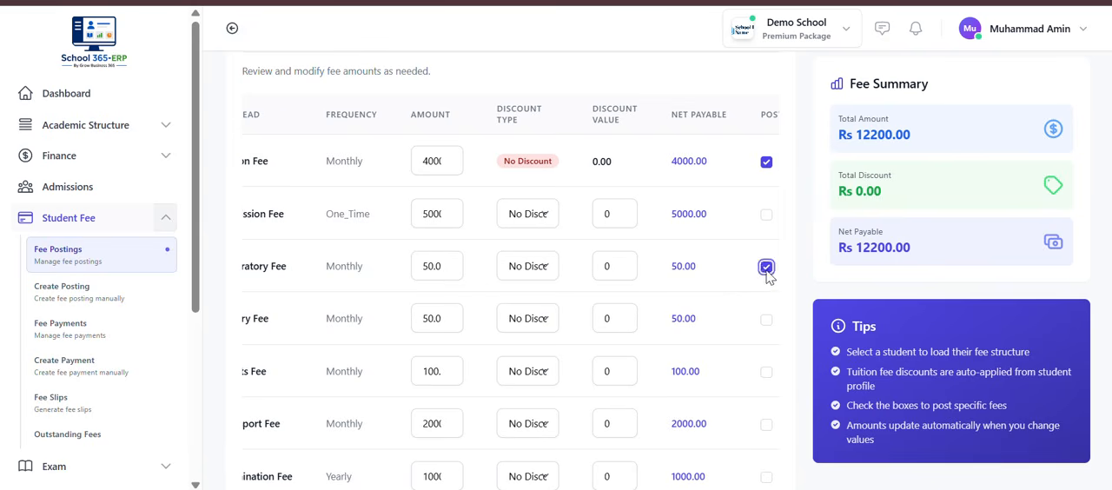
pyautogui.hscroll(3, 760, 295)
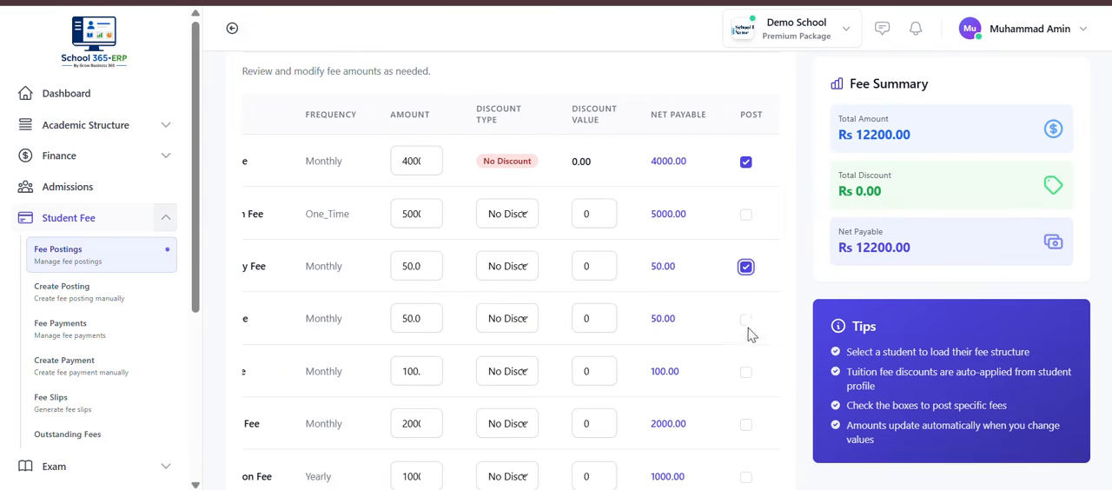
pyautogui.click(745, 320)
pyautogui.click(745, 372)
pyautogui.hscroll(2, 747, 378)
pyautogui.scroll(-1, 744, 377)
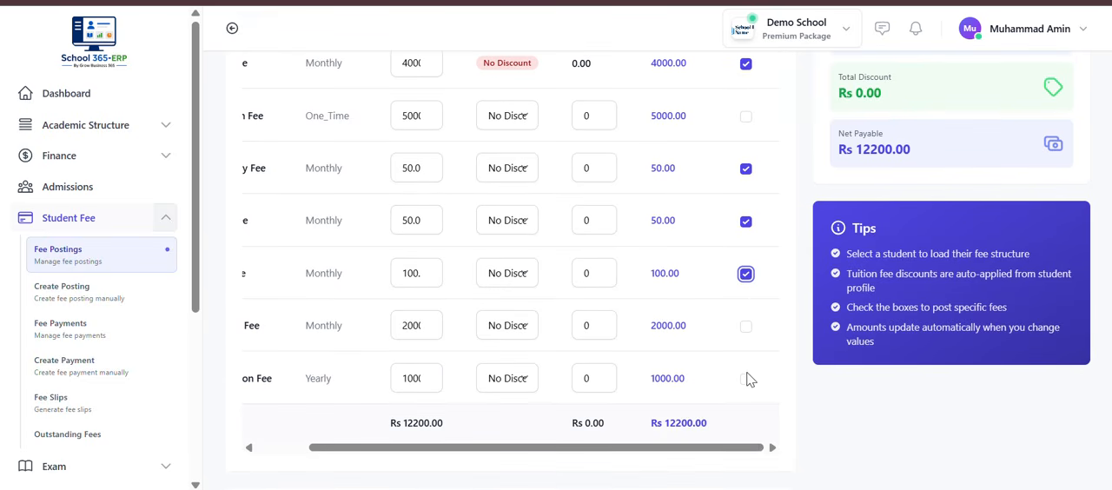
pyautogui.click(744, 328)
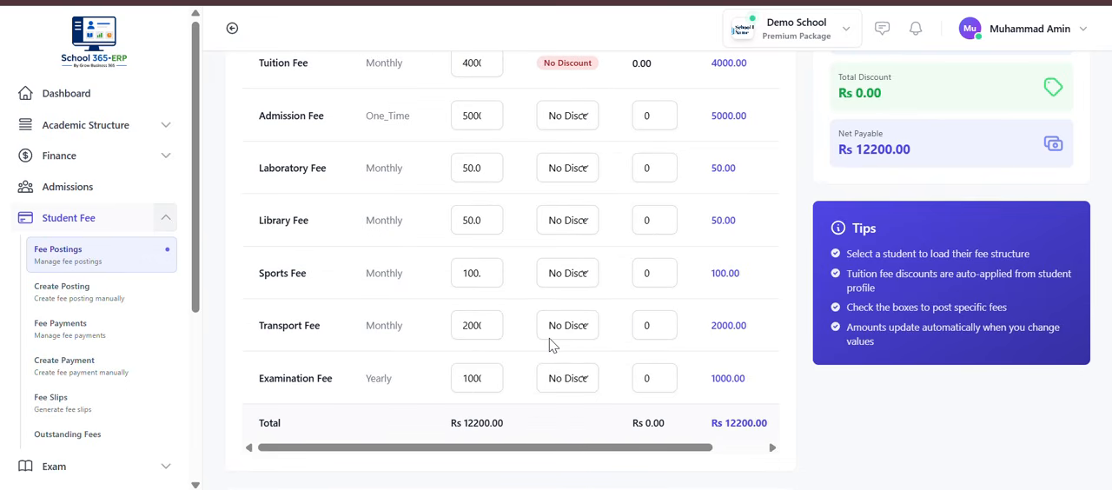
pyautogui.hscroll(2, 549, 345)
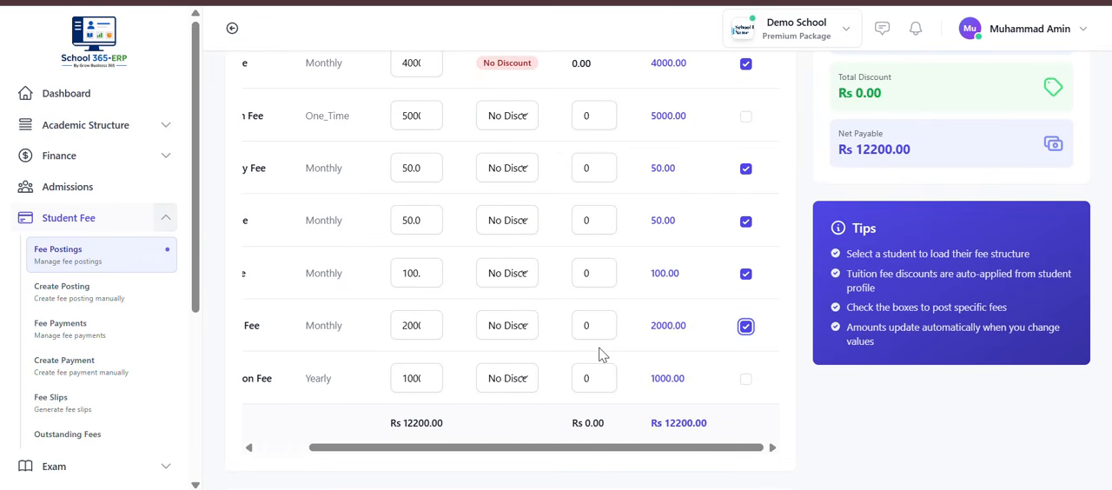
# Step: Enter "Specific case" as the additional notes and post the selected fees
pyautogui.scroll(-3, 682, 231)
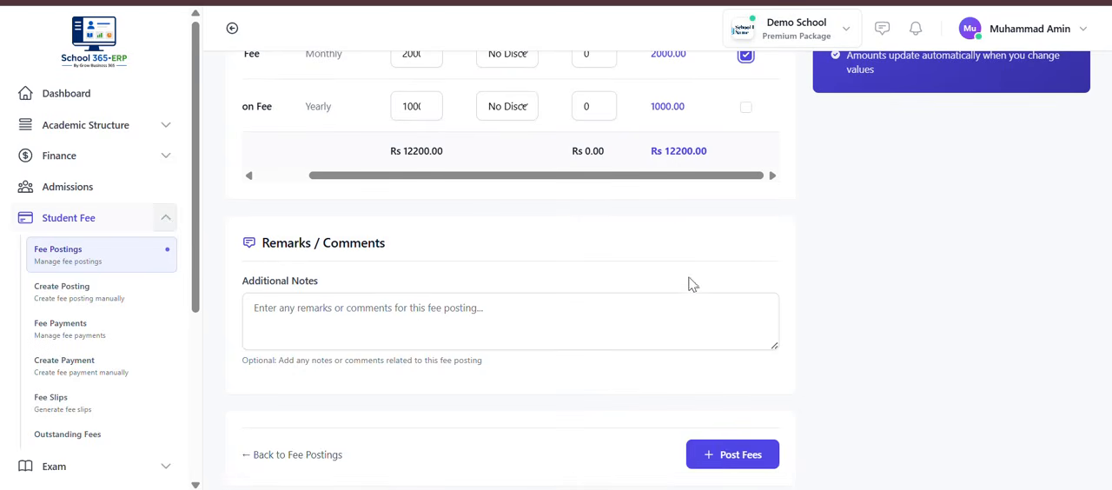
pyautogui.click(508, 329)
pyautogui.write('Specifu')
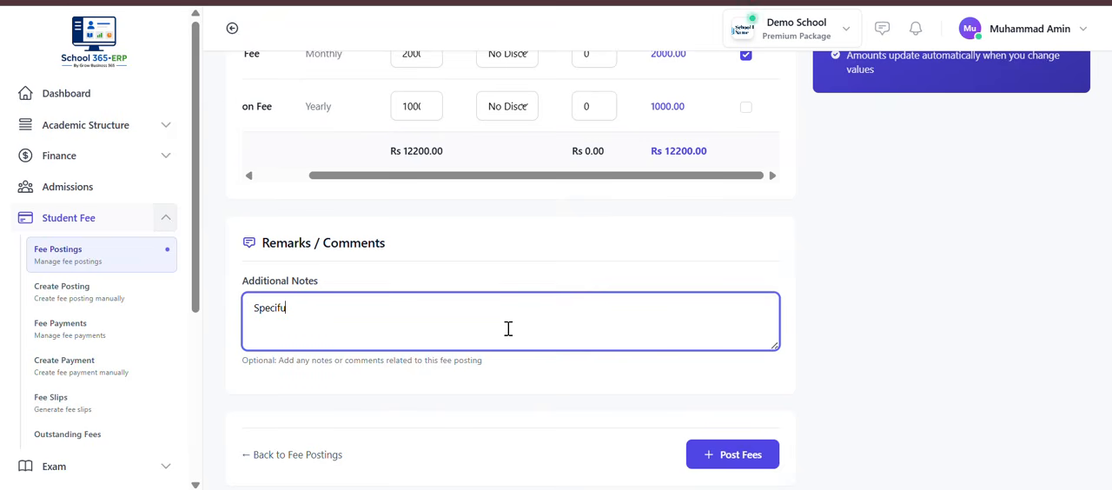
pyautogui.press('BackSpace')
pyautogui.write('ic ccase')
pyautogui.press('Left')
pyautogui.press('Left')
pyautogui.press('Left')
pyautogui.press('BackSpace')
pyautogui.click(745, 465)
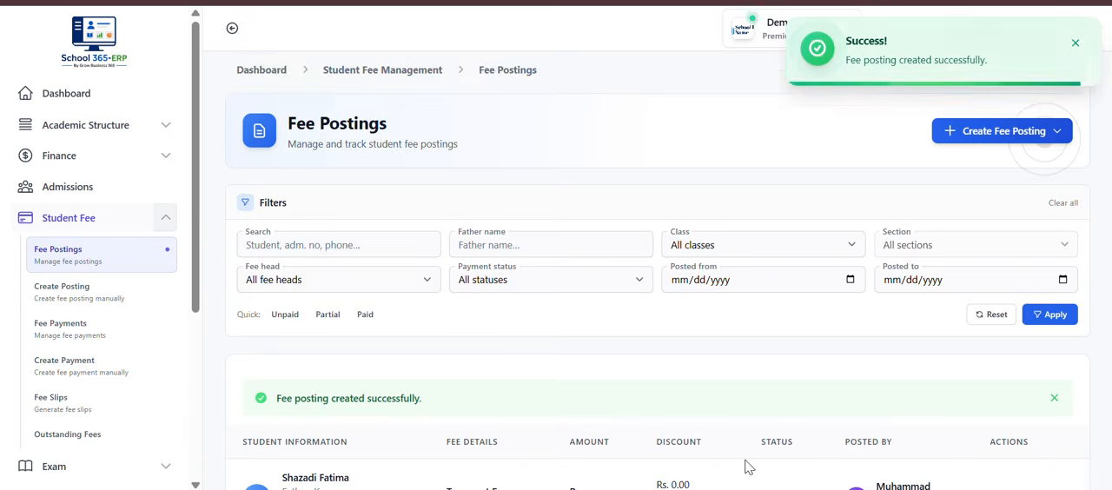
# Step: Check the student's newly posted fees in the fee postings list
pyautogui.scroll(-5, 749, 467)
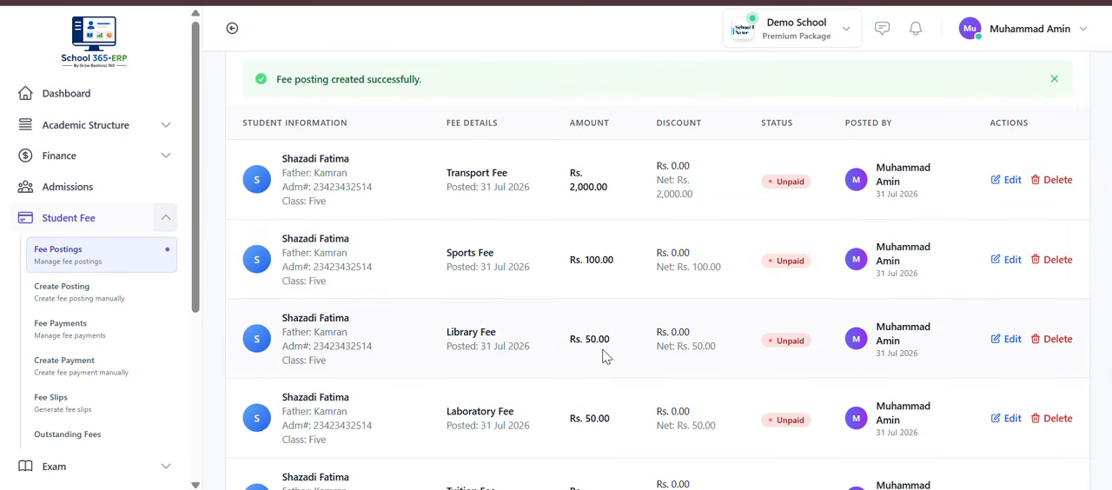
pyautogui.scroll(-3, 604, 417)
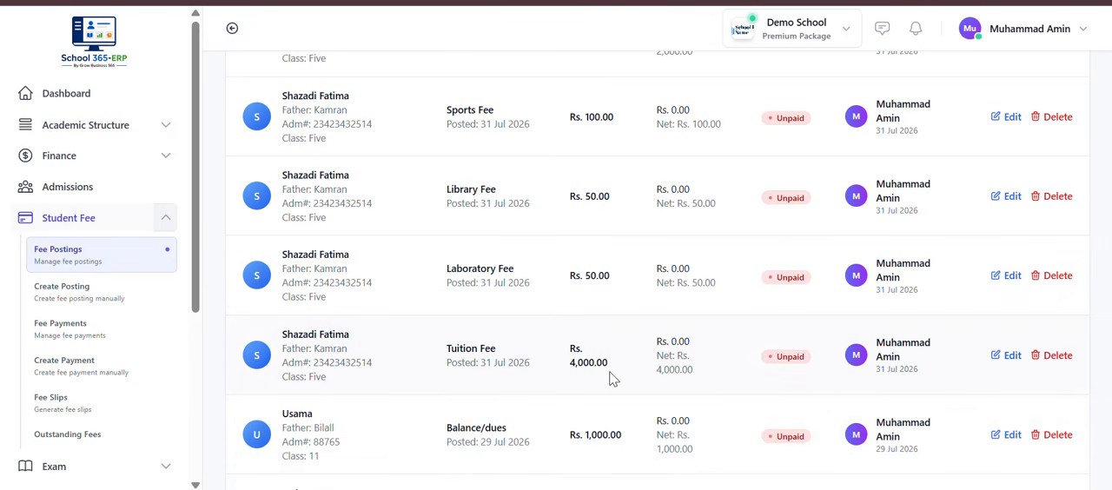
pyautogui.scroll(5, 611, 379)
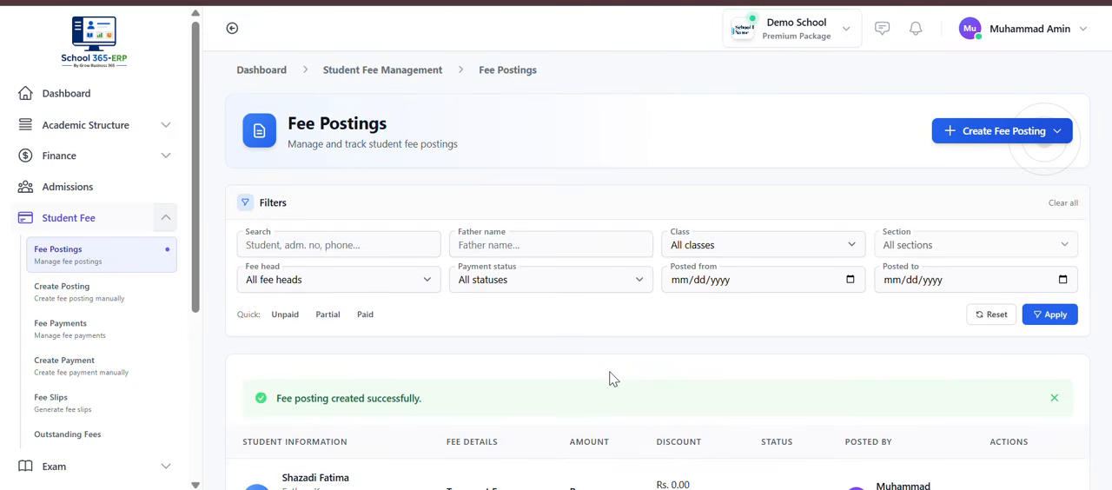
# Step: Open the payment collection form from Student Fee and select the student whose fees were just posted
pyautogui.click(74, 228)
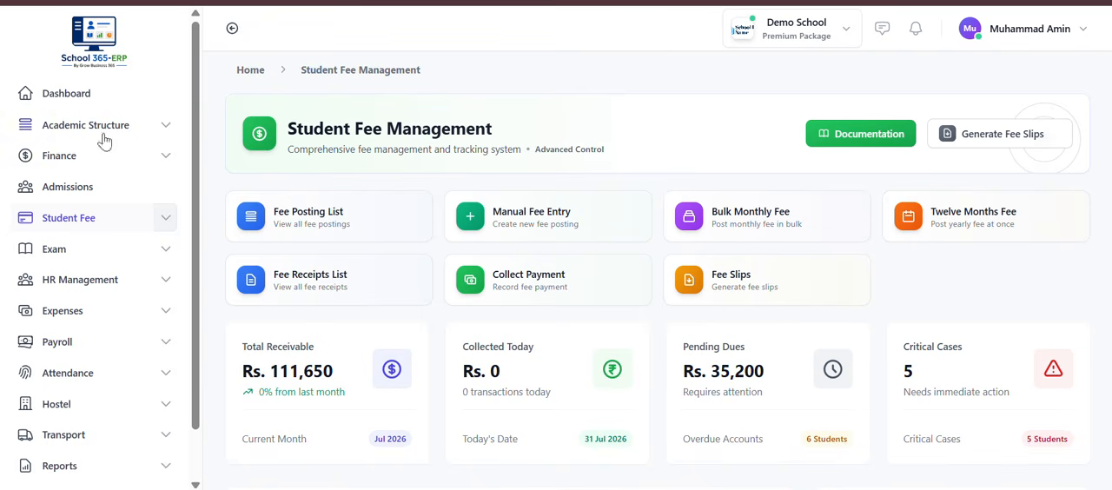
pyautogui.click(502, 282)
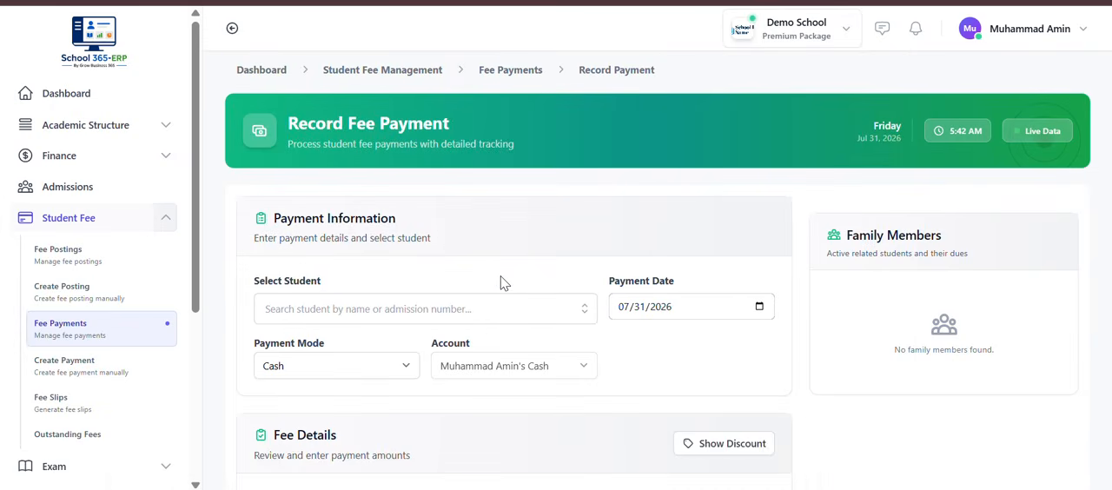
pyautogui.scroll(-1, 500, 275)
pyautogui.click(446, 257)
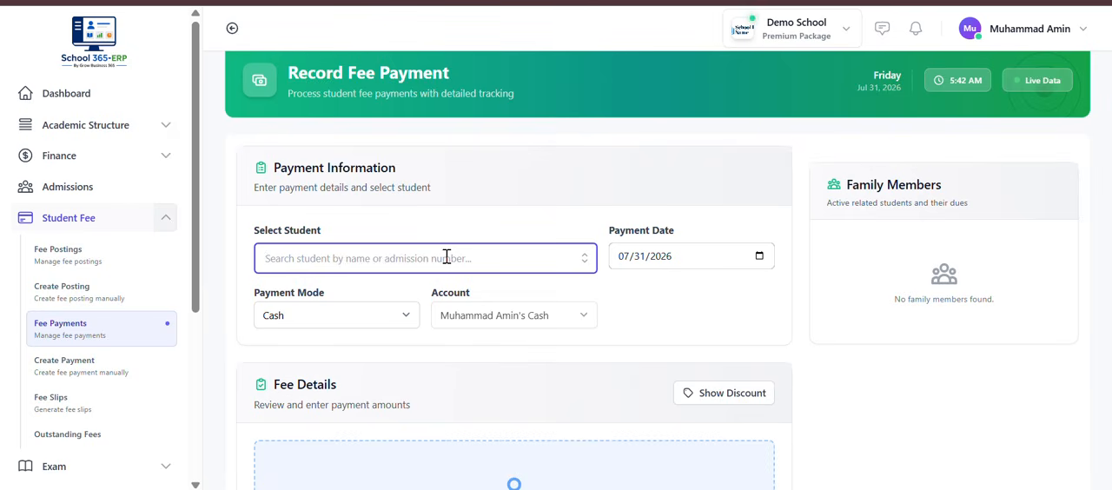
pyautogui.write('Shaz')
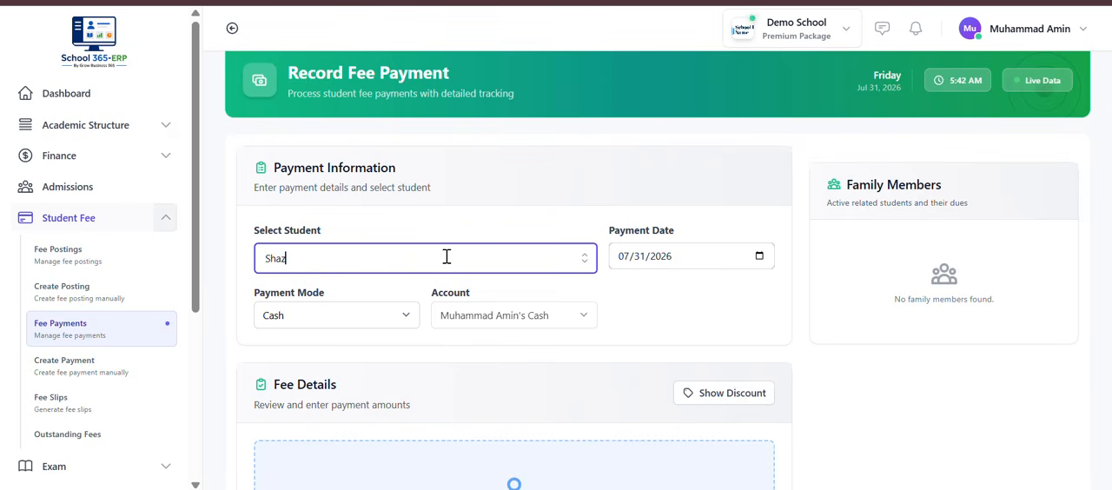
pyautogui.press('Down')
pyautogui.press('Return')
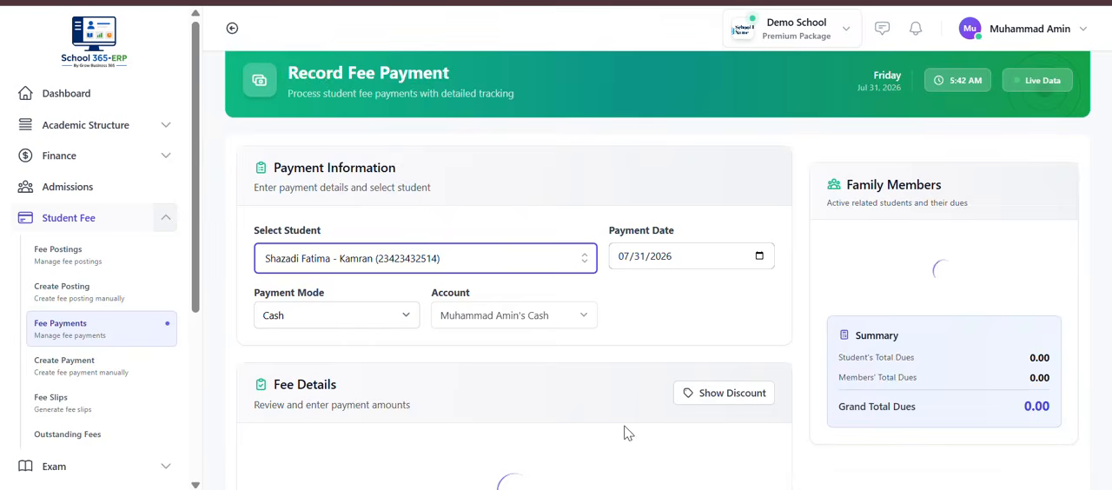
# Step: Review the student's outstanding fee heads and enter 4000 as the Tuition Fee payment
pyautogui.scroll(-3, 628, 432)
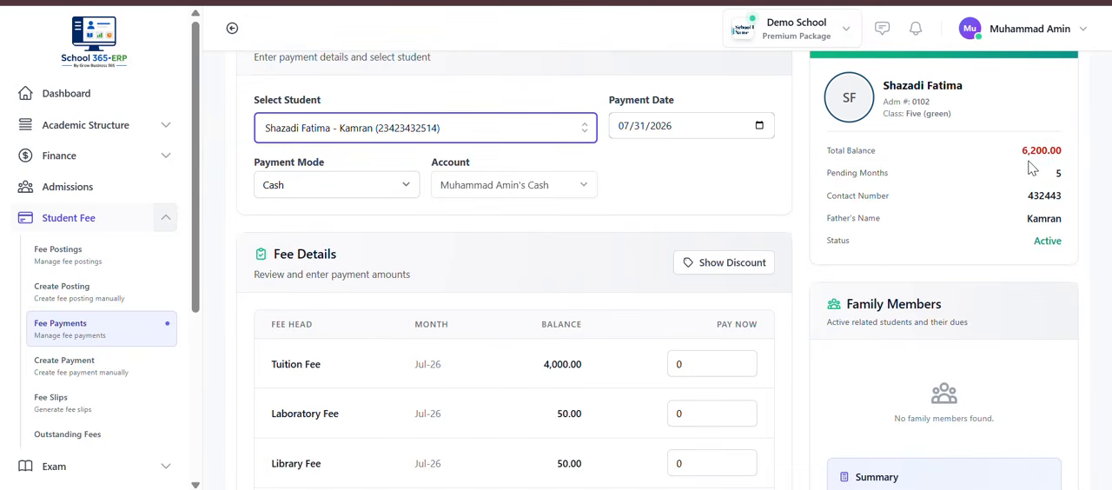
pyautogui.scroll(-2, 497, 487)
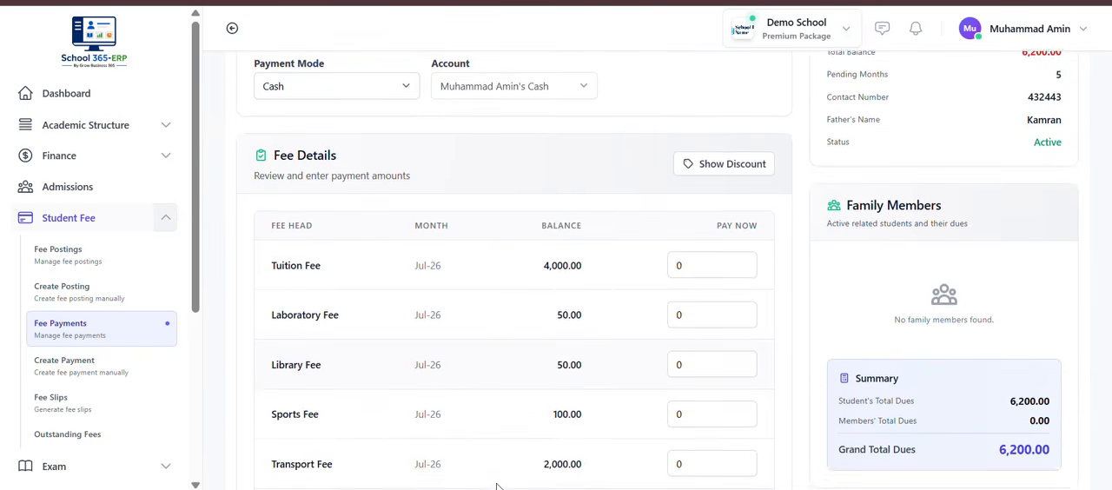
pyautogui.scroll(-3, 499, 473)
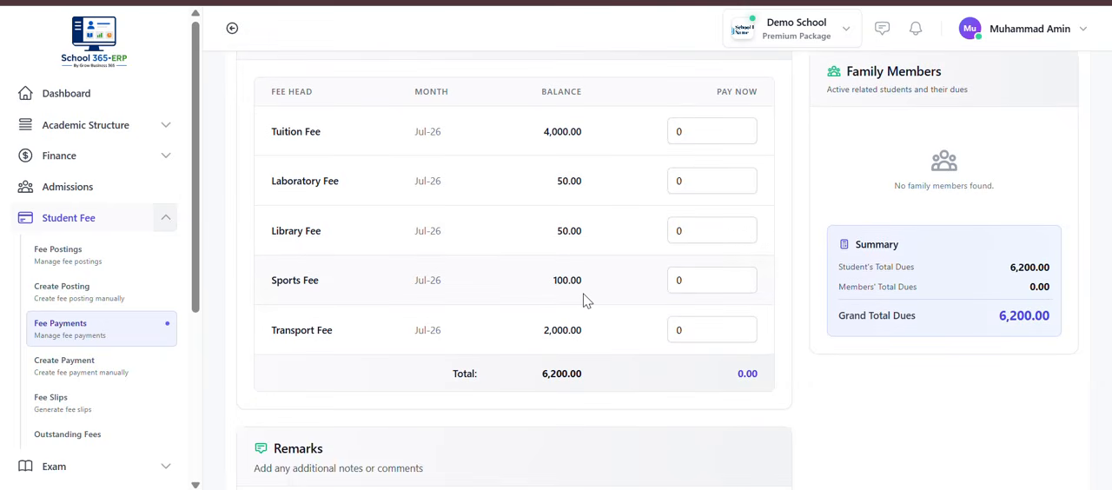
pyautogui.scroll(4, 582, 300)
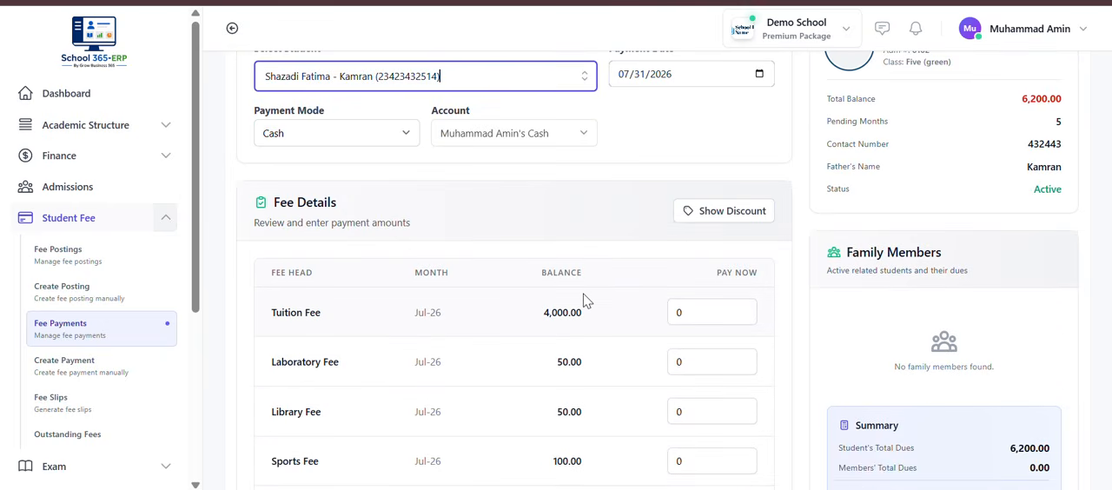
pyautogui.click(699, 318)
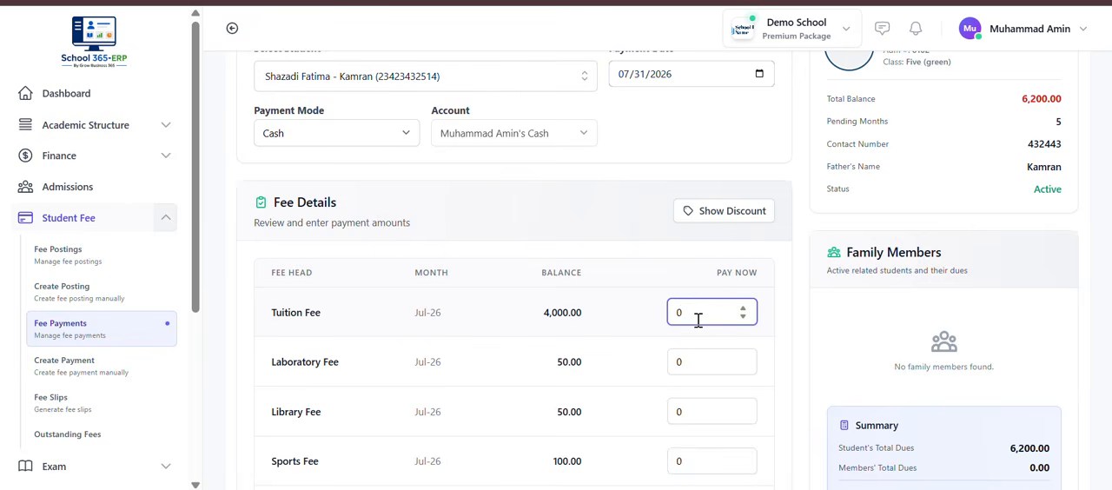
pyautogui.write('4000')
# Step: Enter payments of 50 for the Laboratory Fee and 50 for the Library Fee
pyautogui.scroll(-2, 643, 359)
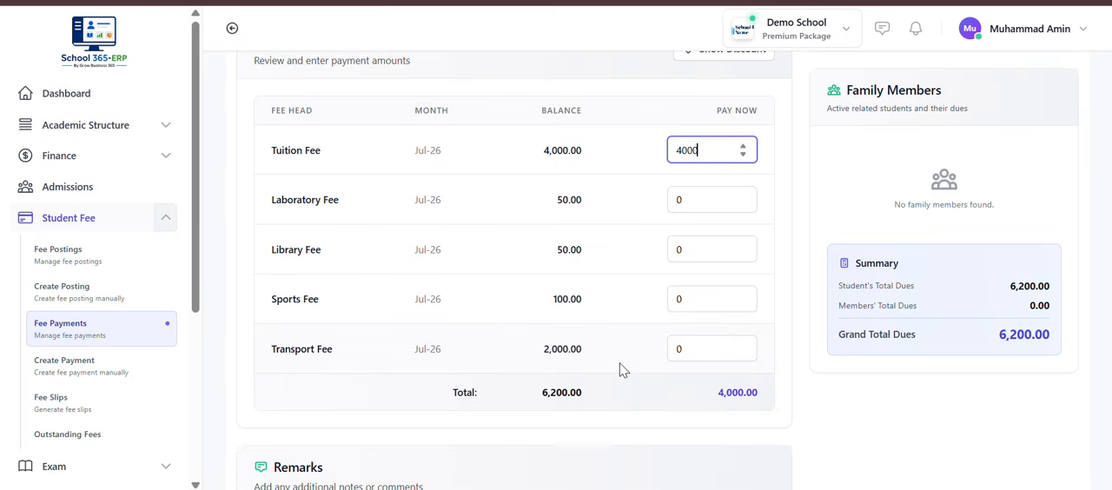
pyautogui.click(695, 199)
pyautogui.press('BackSpace')
pyautogui.write('50')
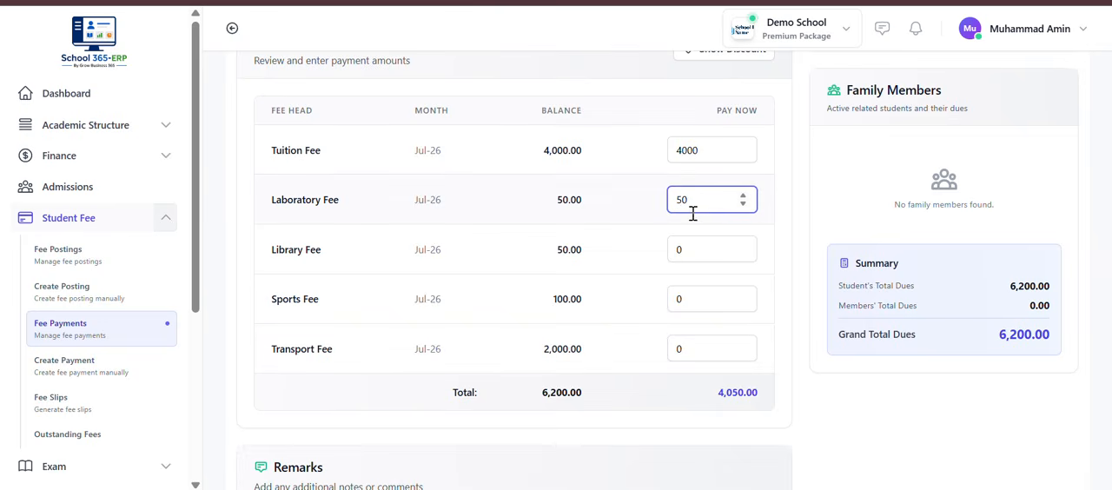
pyautogui.click(692, 255)
pyautogui.press('BackSpace')
pyautogui.write('50')
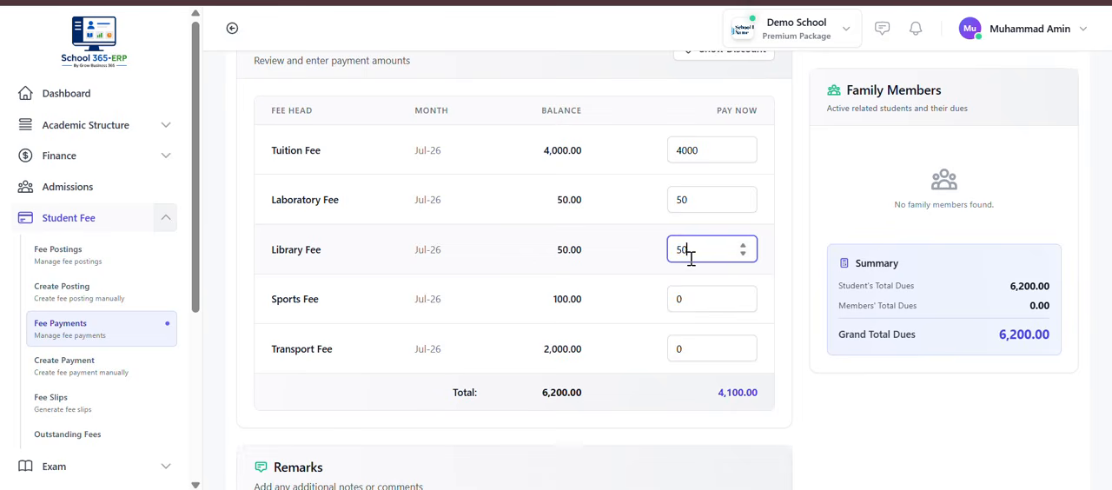
# Step: Enter payments of 100 for the Sports Fee and 2000 for the Transport Fee
pyautogui.click(691, 297)
pyautogui.press('BackSpace')
pyautogui.write('100')
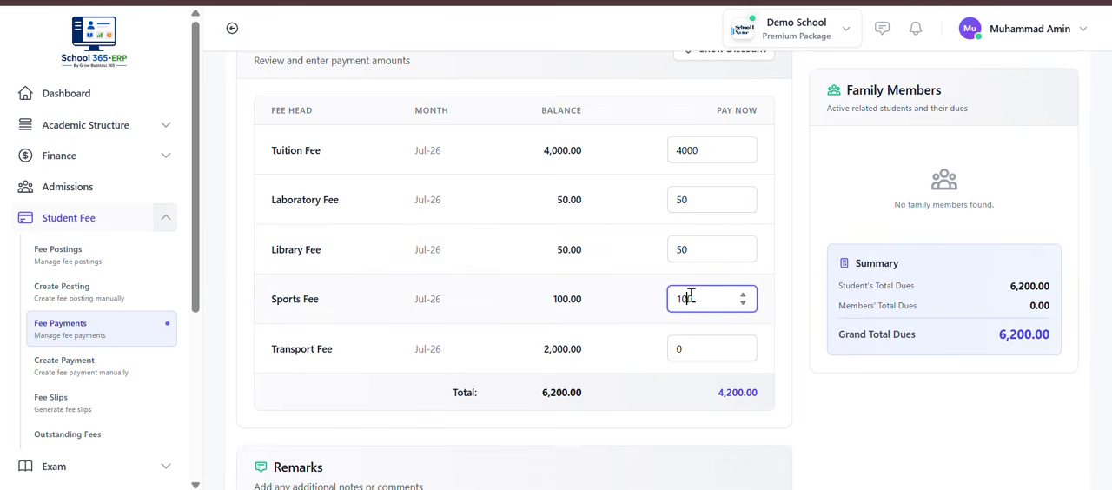
pyautogui.click(707, 345)
pyautogui.press('BackSpace')
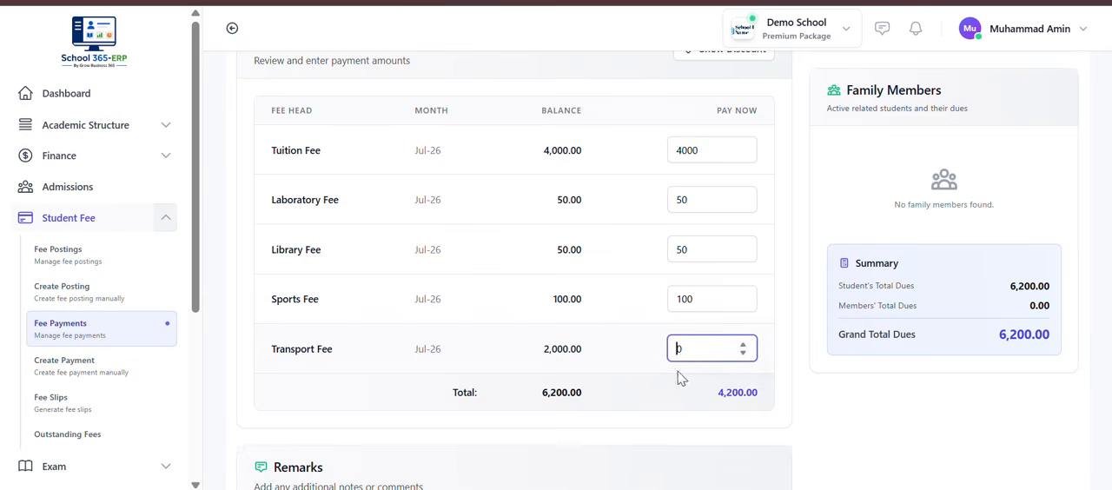
pyautogui.write('2000')
# Step: Enter "Recived" as the remarks and record the fee payment
pyautogui.scroll(-3, 527, 395)
pyautogui.click(468, 291)
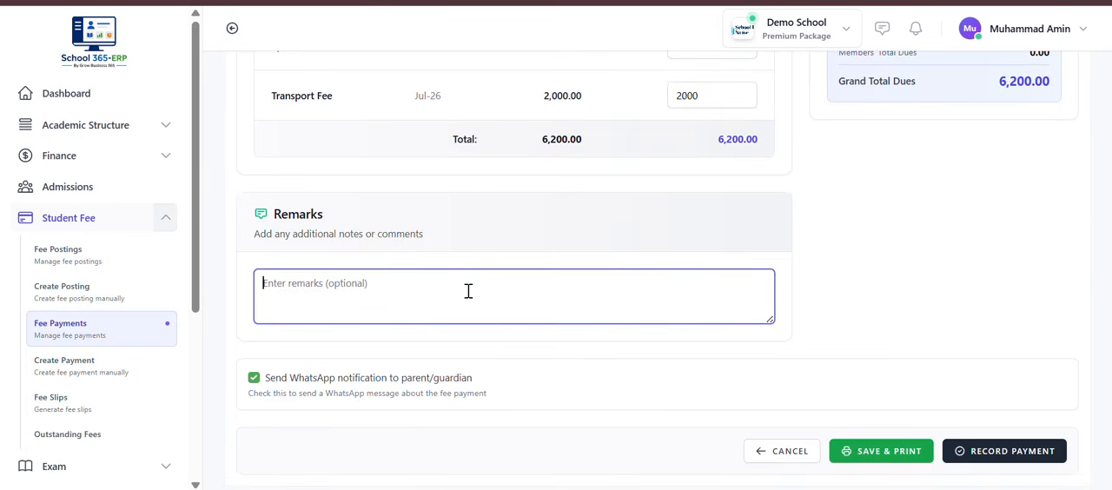
pyautogui.write('Recived')
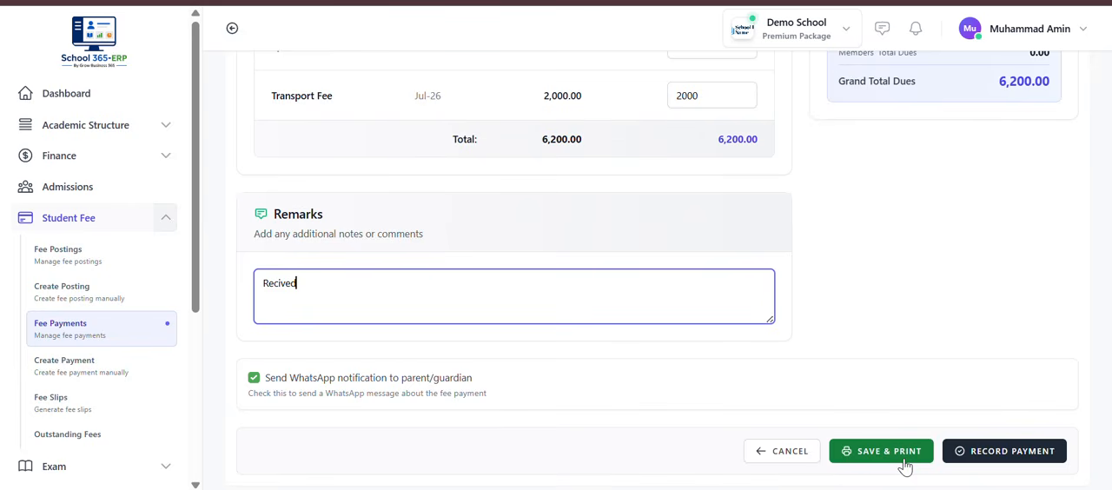
pyautogui.click(970, 458)
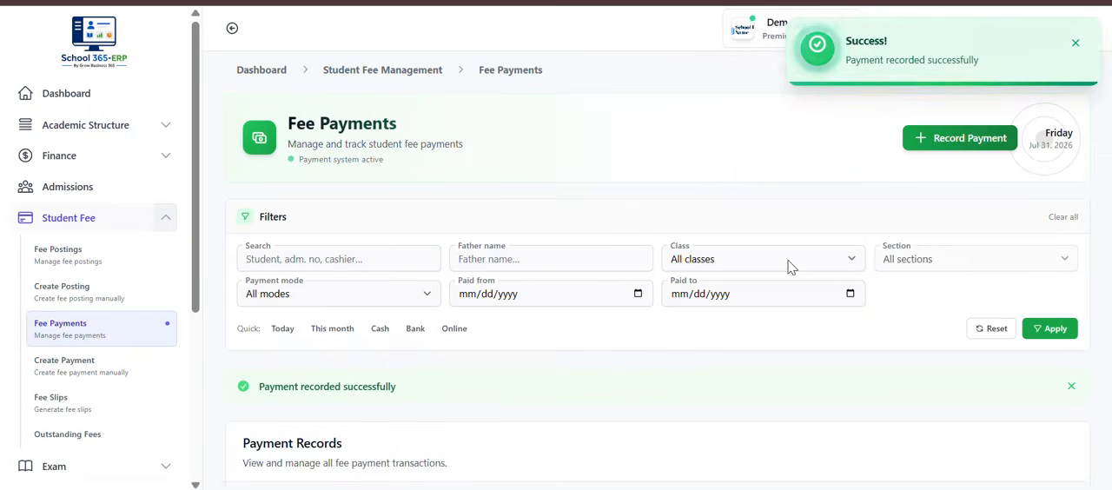
# Step: Check the student's newly recorded payment in the payment records list
pyautogui.scroll(-3, 790, 267)
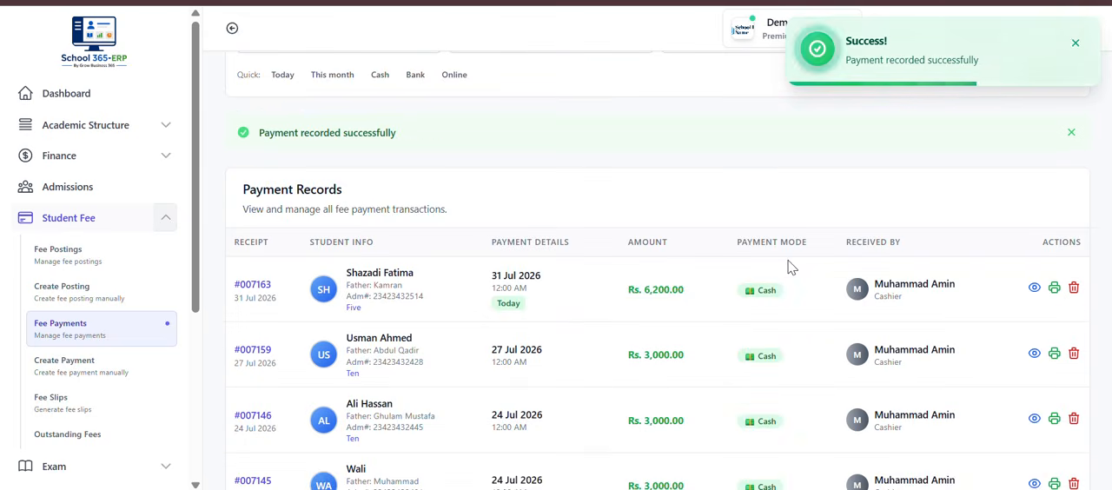
pyautogui.scroll(-5, 686, 375)
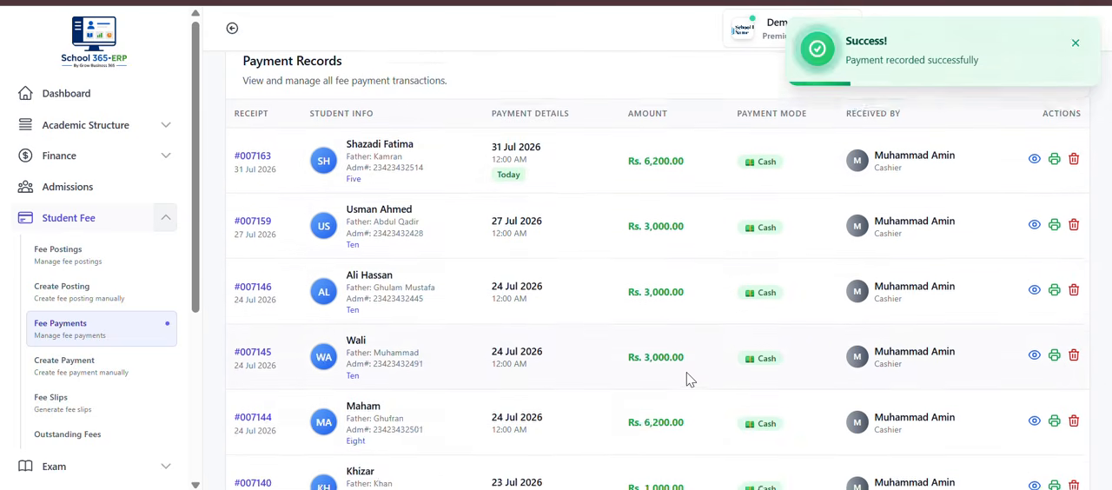
pyautogui.scroll(6, 686, 378)
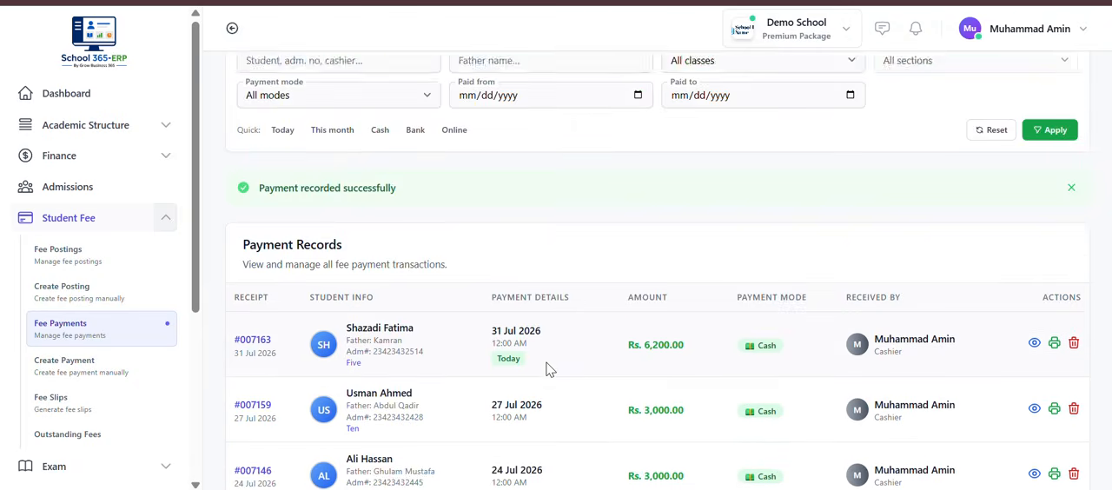
pyautogui.scroll(-1, 549, 369)
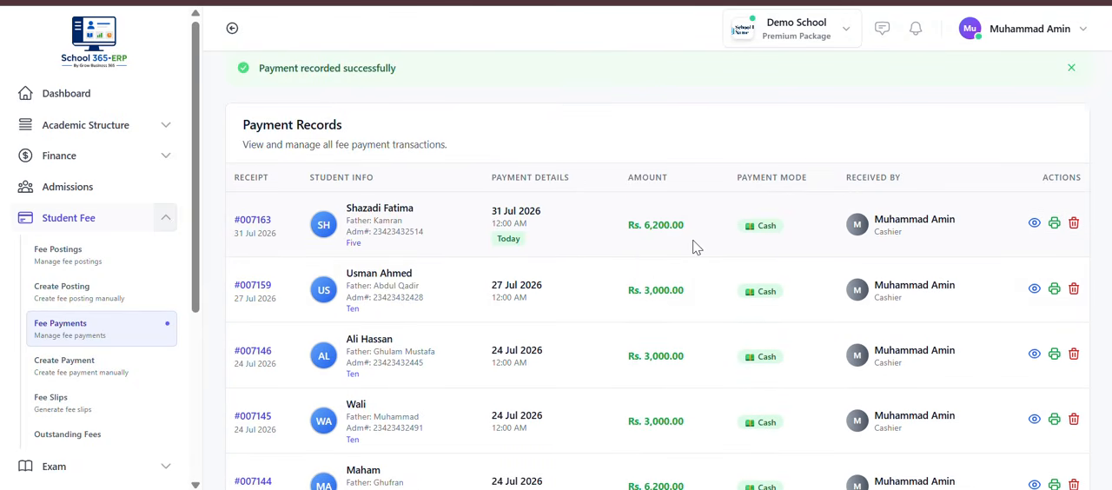
pyautogui.scroll(4, 695, 248)
pyautogui.scroll(-1, 695, 243)
pyautogui.scroll(1, 695, 243)
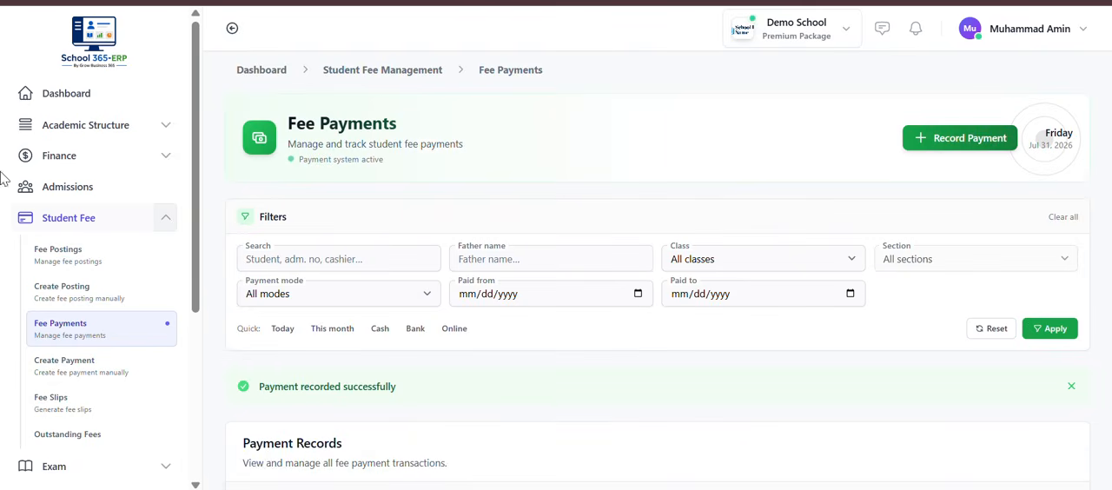
# Step: Start a bulk monthly fee posting from Student Fee with Tuition Fee (Monthly) as the fee head
pyautogui.click(63, 218)
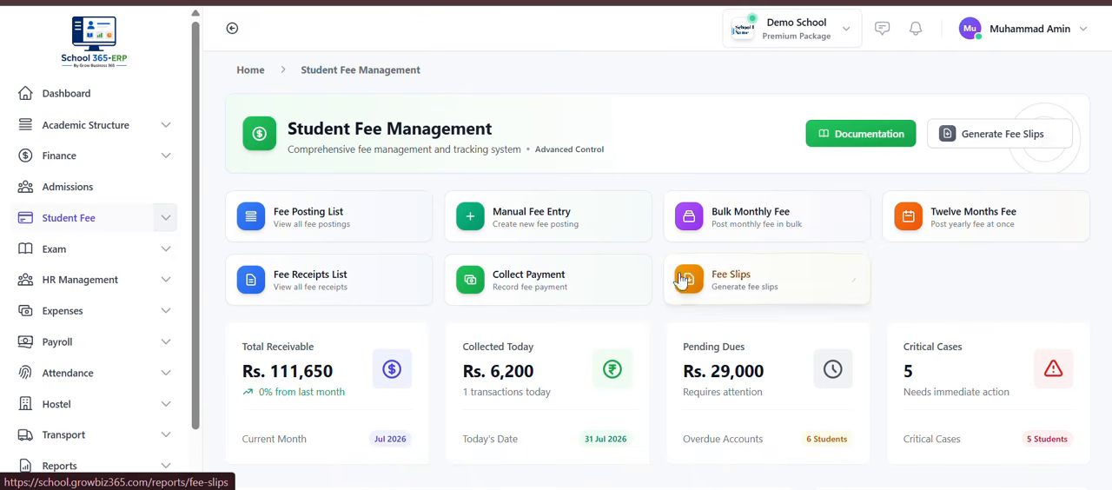
pyautogui.click(752, 228)
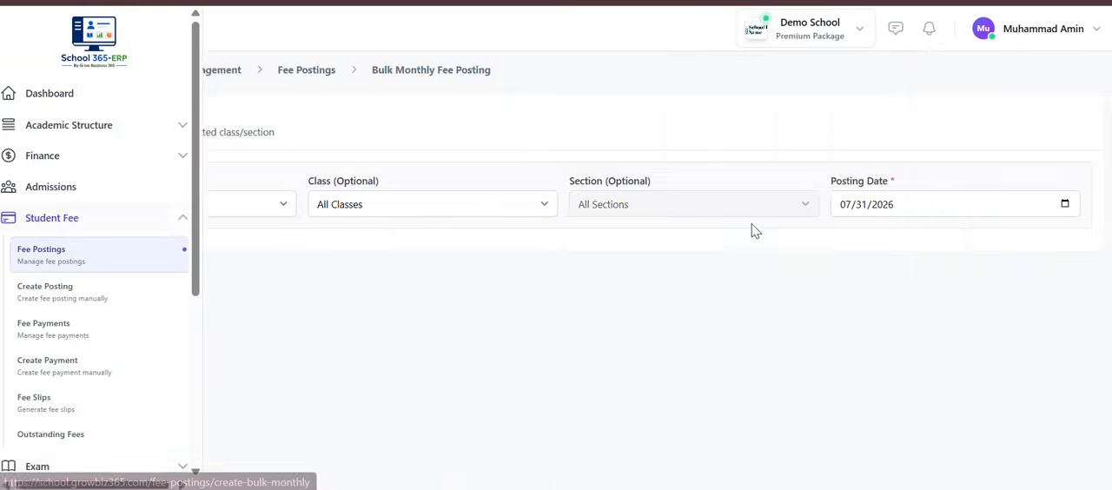
pyautogui.click(344, 208)
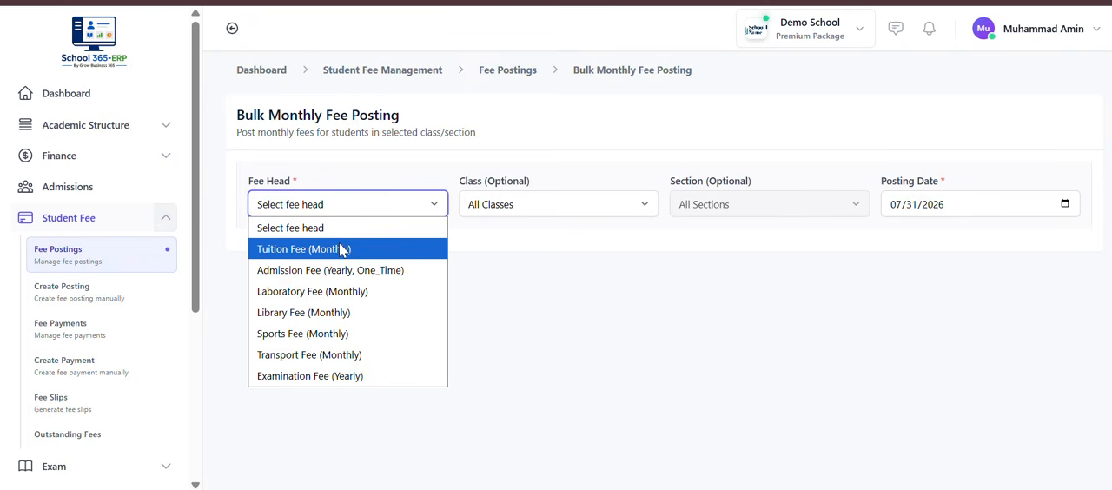
pyautogui.click(341, 249)
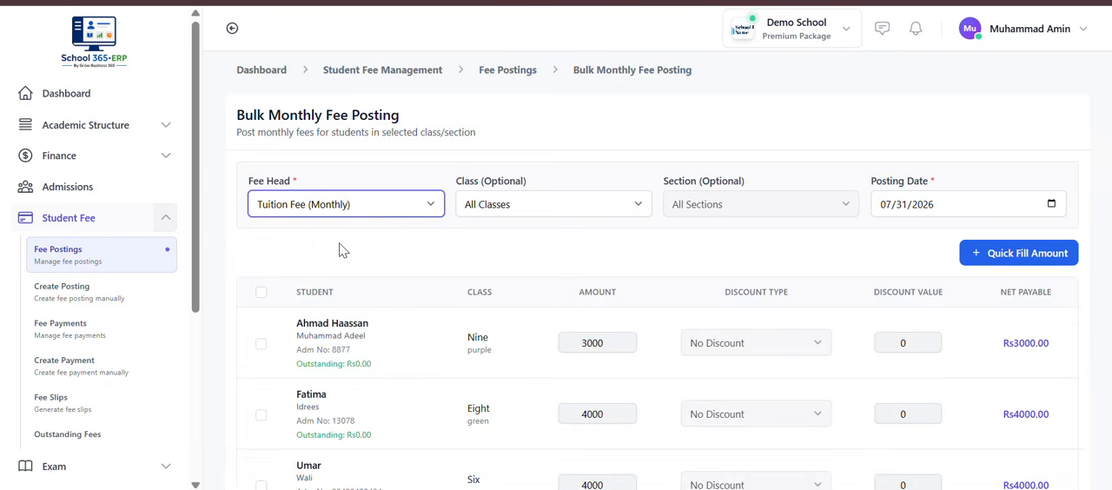
# Step: Limit the bulk posting to class Nine, section blue
pyautogui.click(512, 209)
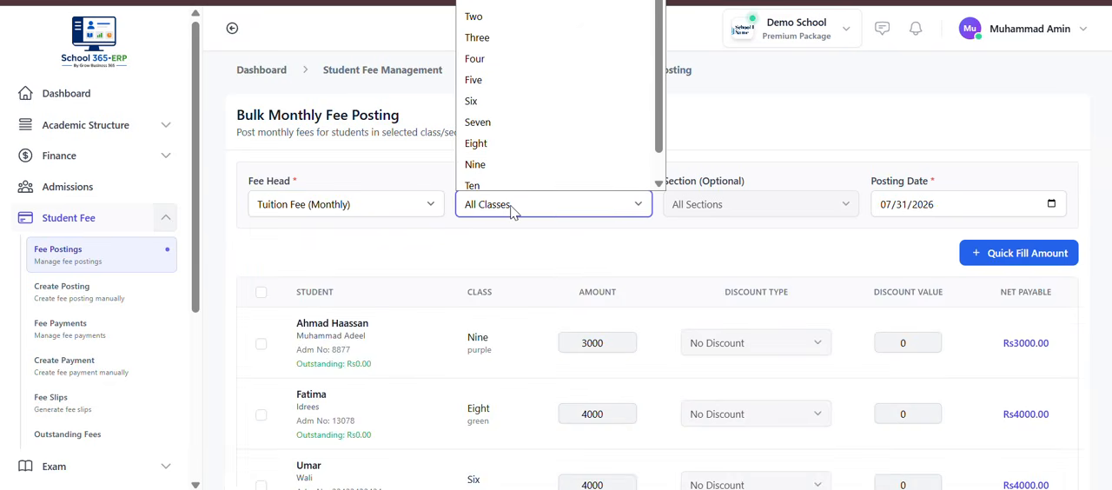
pyautogui.scroll(-1, 517, 168)
pyautogui.click(515, 144)
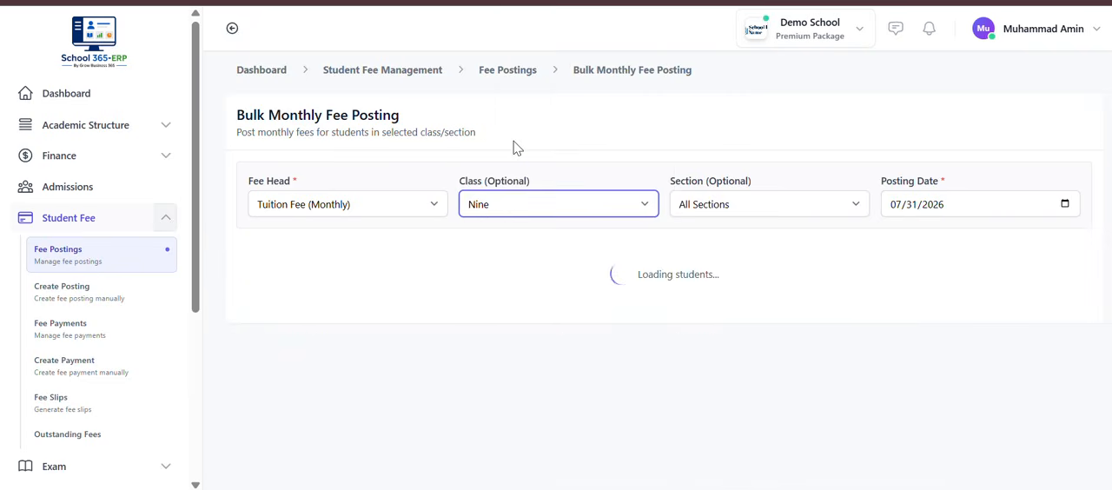
pyautogui.click(705, 208)
pyautogui.click(719, 254)
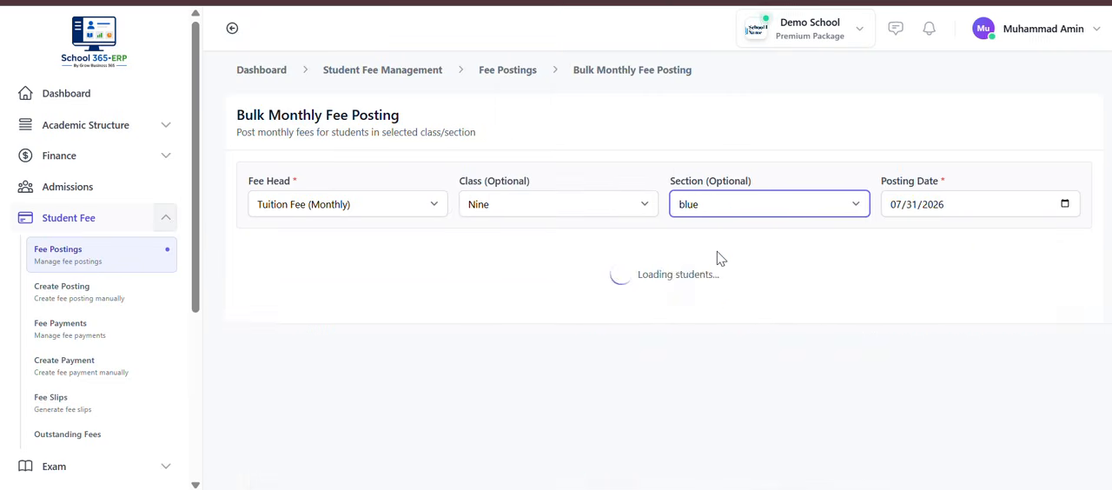
# Step: Review the students of class Nine, section blue, and their fee amounts in the bulk posting table
pyautogui.scroll(-3, 718, 256)
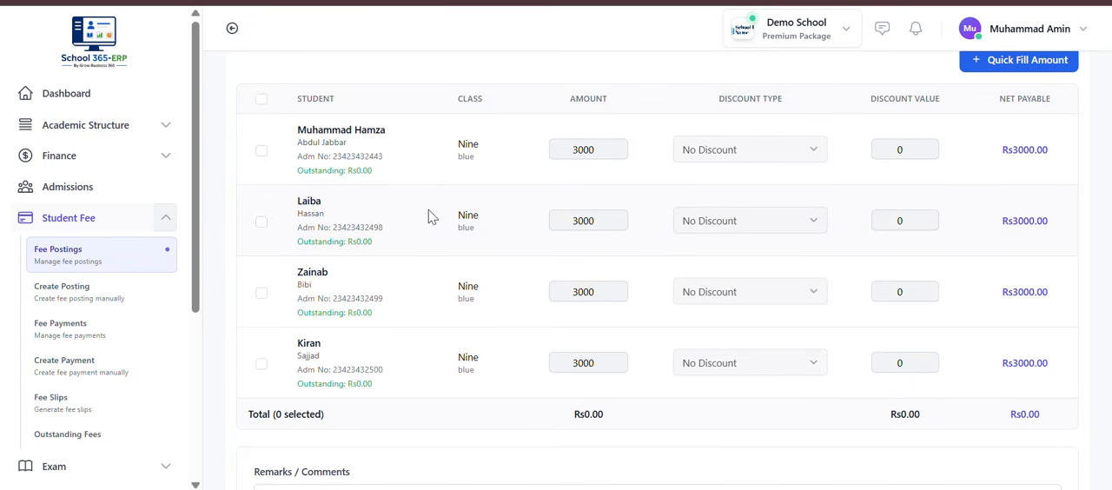
pyautogui.scroll(-2, 459, 278)
pyautogui.scroll(3, 459, 278)
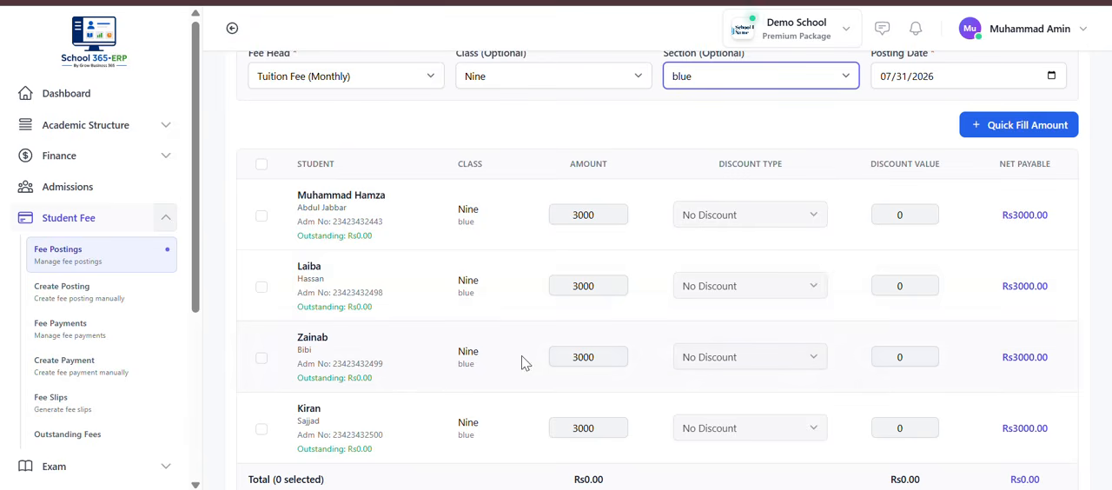
pyautogui.scroll(2, 816, 212)
pyautogui.scroll(-2, 809, 211)
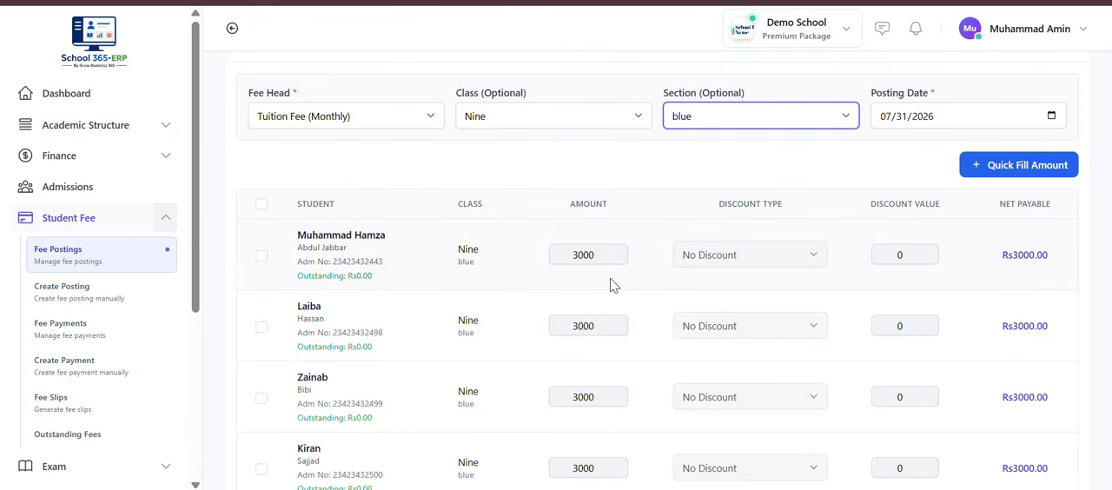
pyautogui.scroll(-4, 612, 283)
pyautogui.scroll(4, 611, 283)
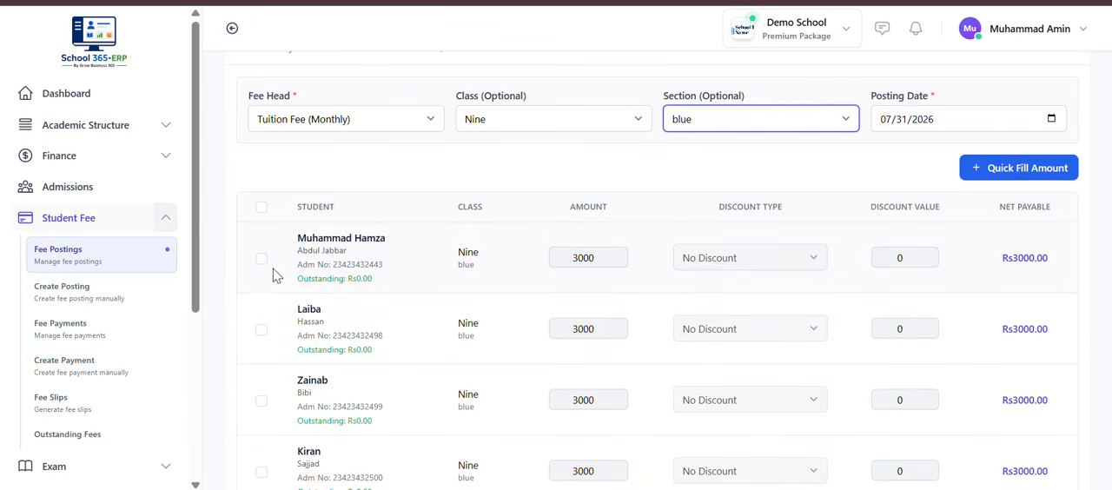
pyautogui.click(262, 259)
pyautogui.click(262, 330)
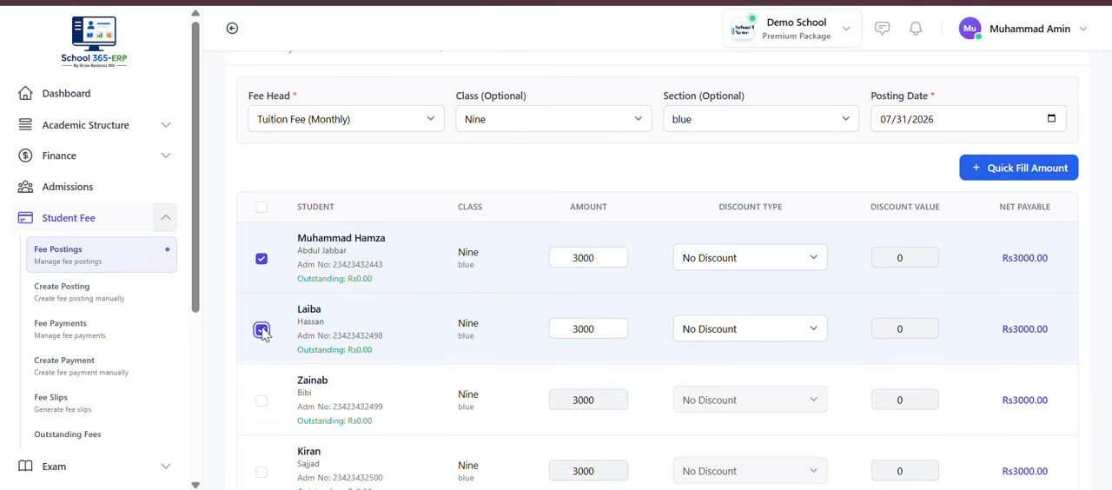
pyautogui.click(262, 401)
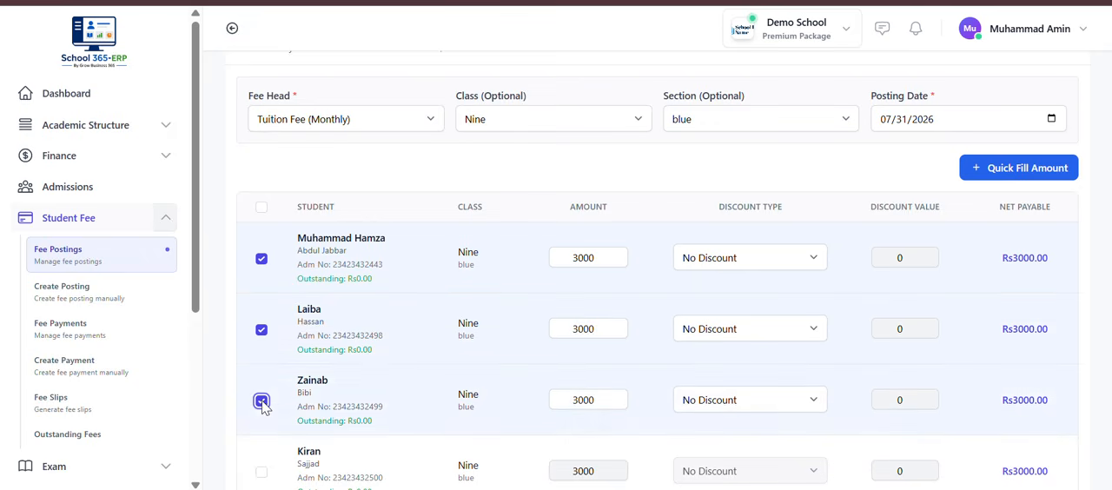
pyautogui.click(261, 402)
pyautogui.click(262, 330)
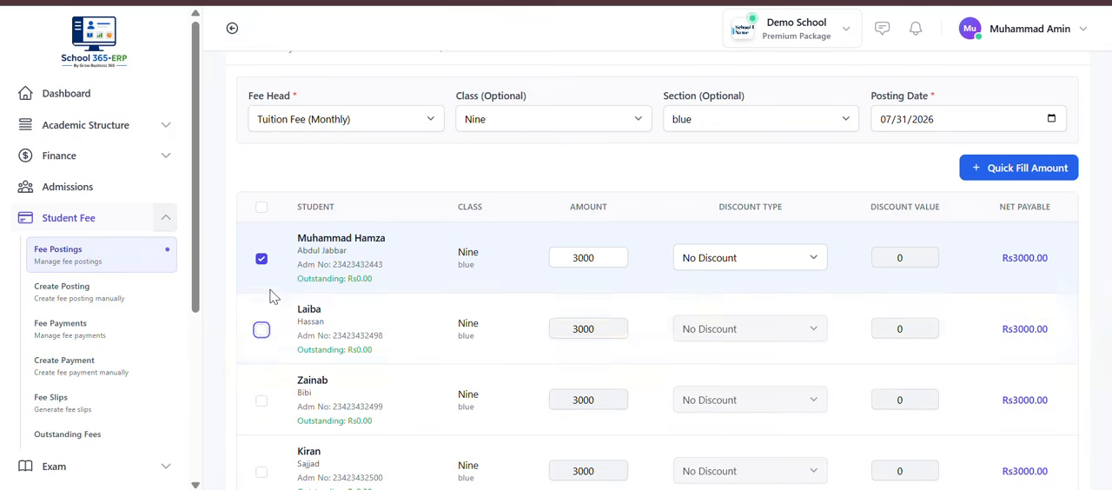
pyautogui.click(262, 259)
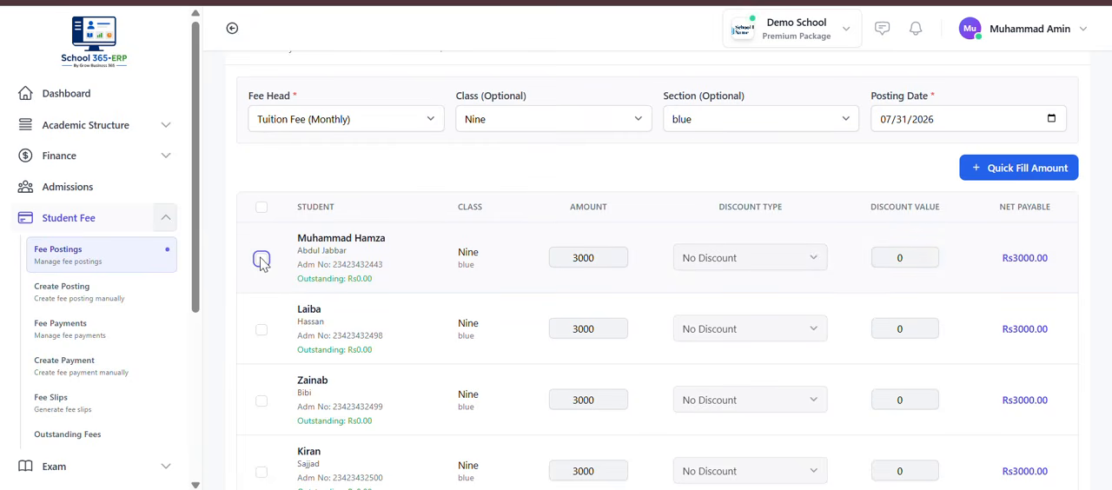
# Step: Select all students in the bulk monthly fee posting table at once
pyautogui.click(261, 207)
pyautogui.scroll(-2, 421, 313)
pyautogui.scroll(3, 420, 312)
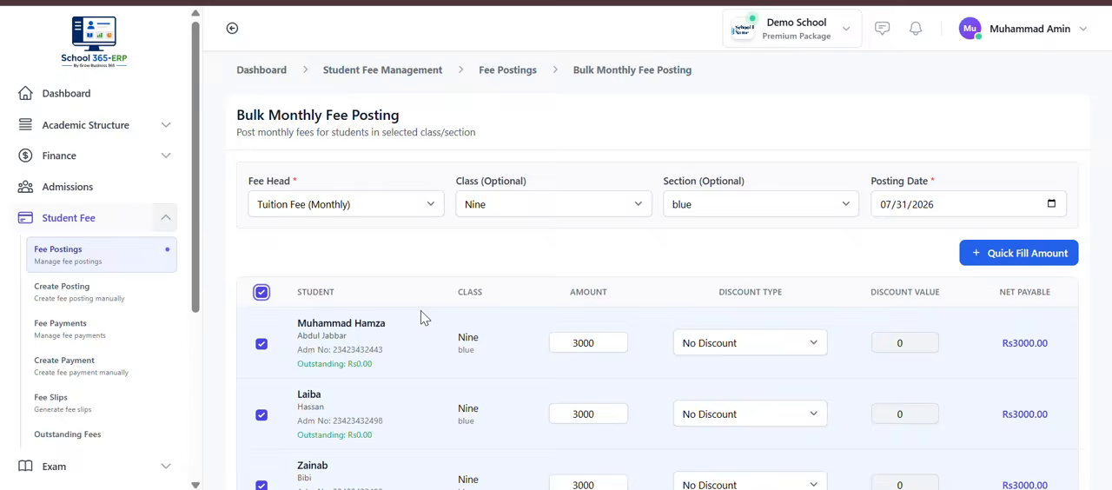
pyautogui.scroll(-1, 710, 330)
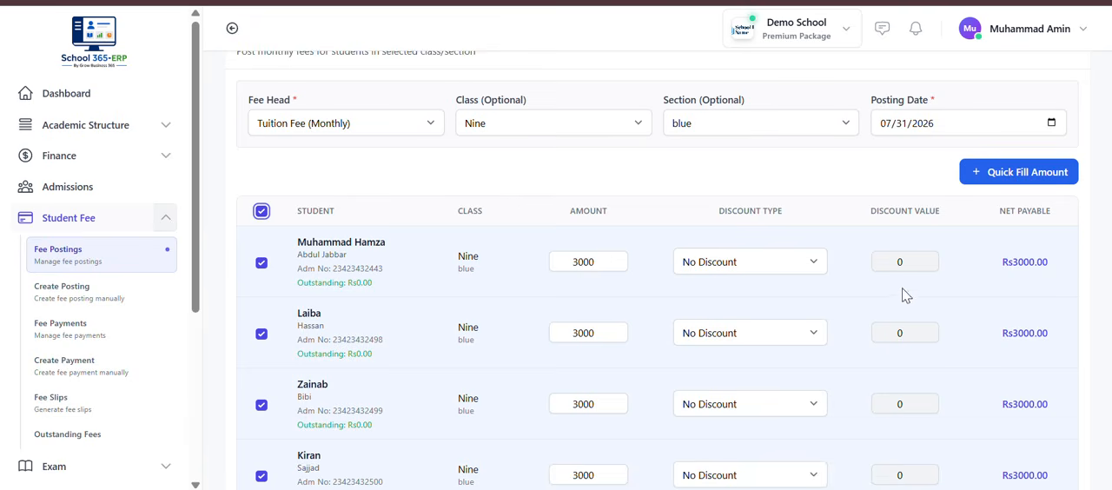
pyautogui.click(605, 268)
pyautogui.scroll(-3, 605, 268)
pyautogui.scroll(3, 604, 268)
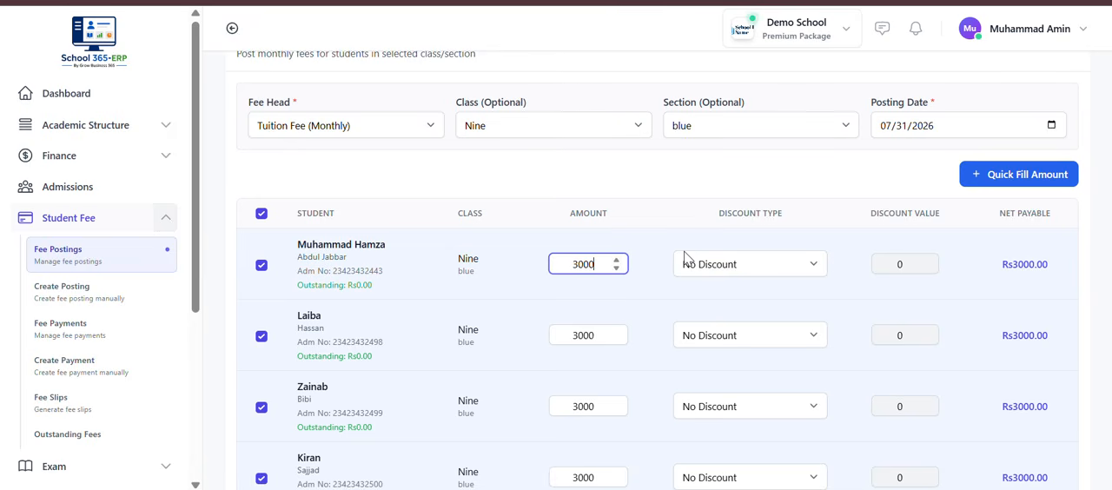
# Step: Use Quick Fill Amount to apply a fee amount of 4000 to all students in the table
pyautogui.click(1009, 187)
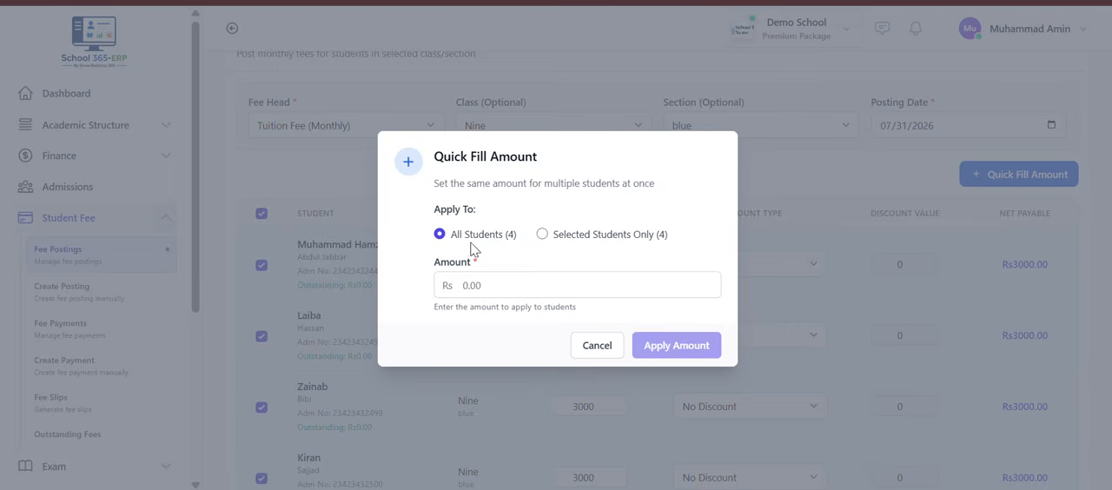
pyautogui.click(489, 289)
pyautogui.write('4000')
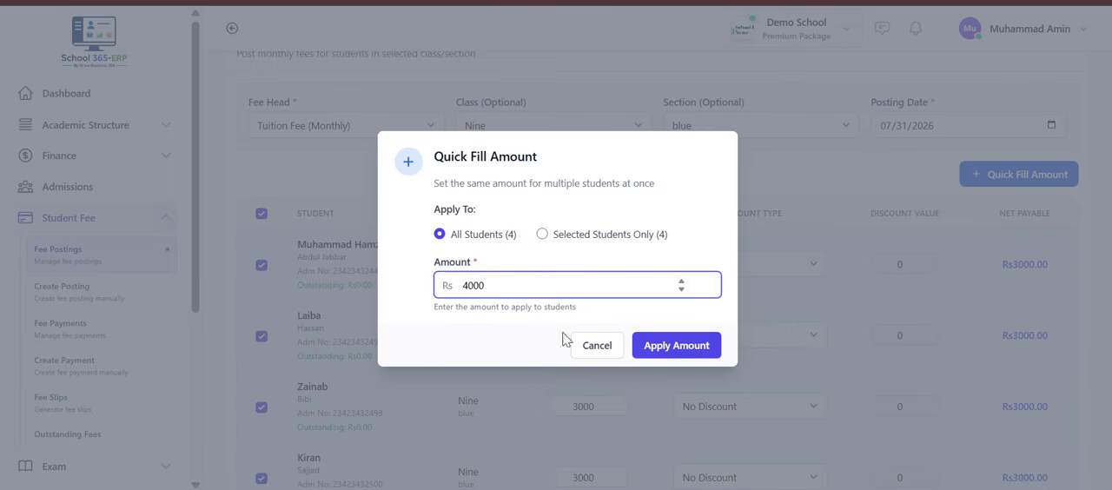
pyautogui.click(668, 356)
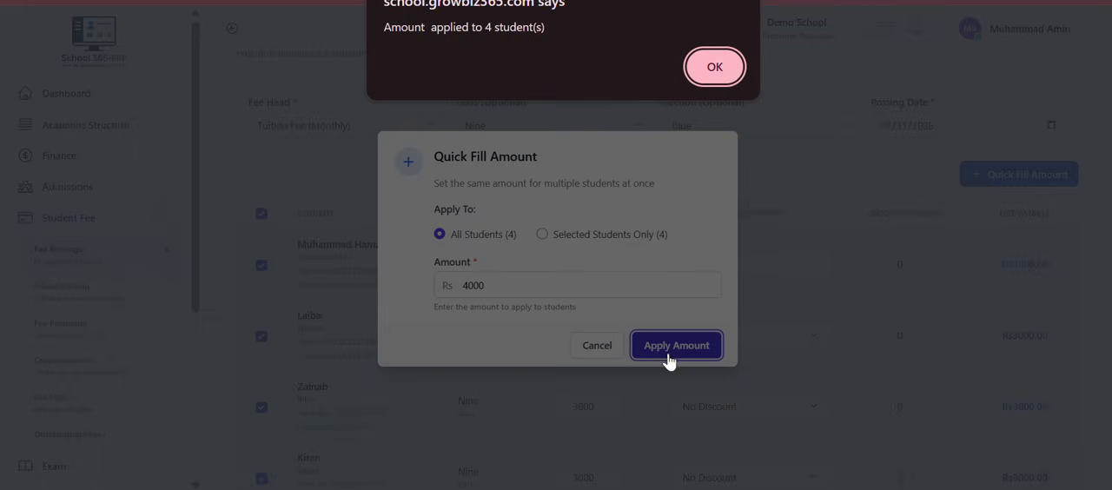
pyautogui.click(714, 66)
pyautogui.scroll(-2, 664, 343)
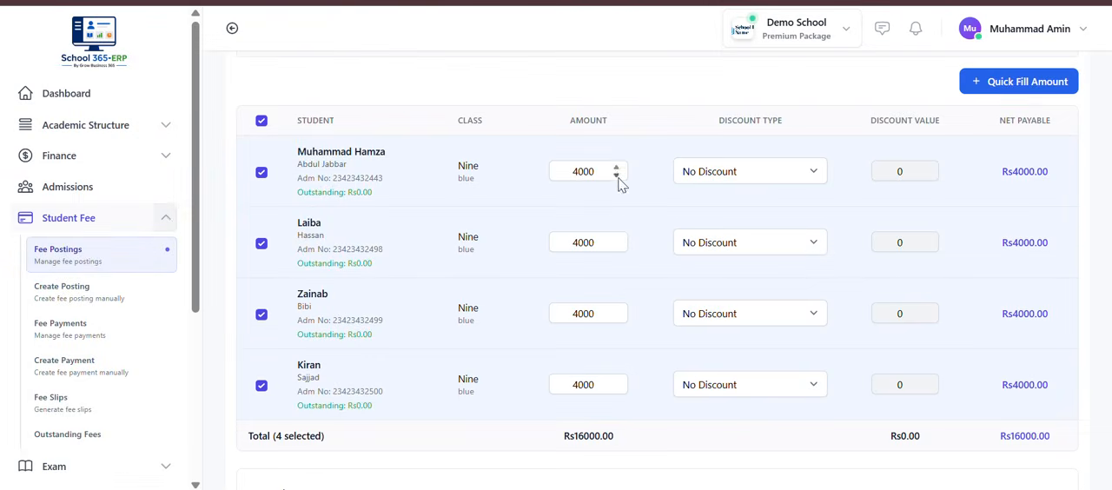
pyautogui.scroll(-2, 616, 434)
pyautogui.scroll(3, 566, 418)
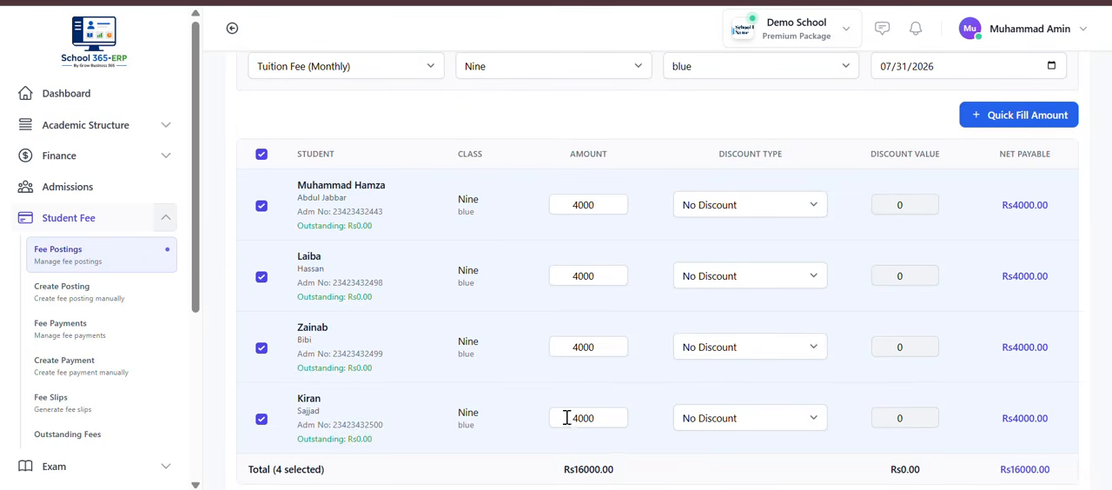
pyautogui.click(997, 117)
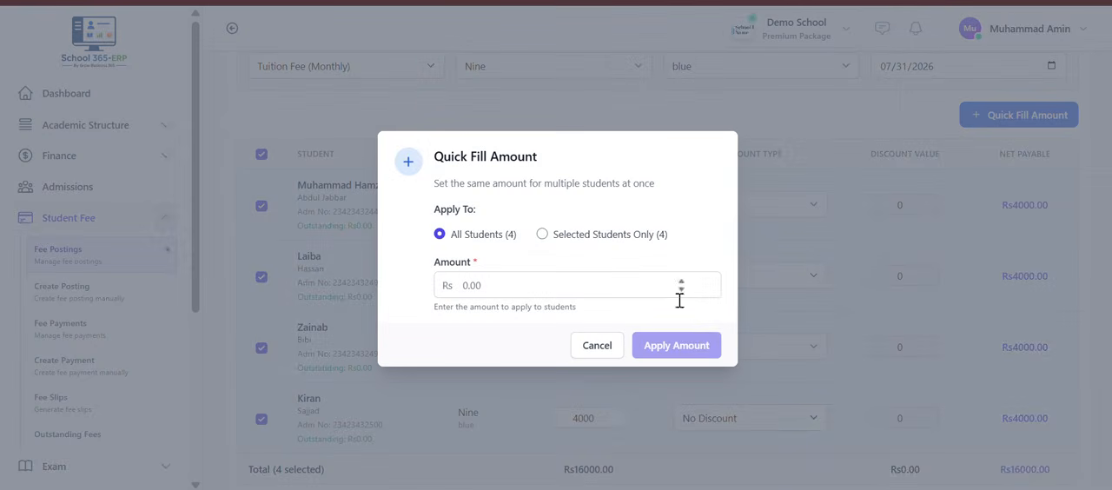
pyautogui.click(799, 163)
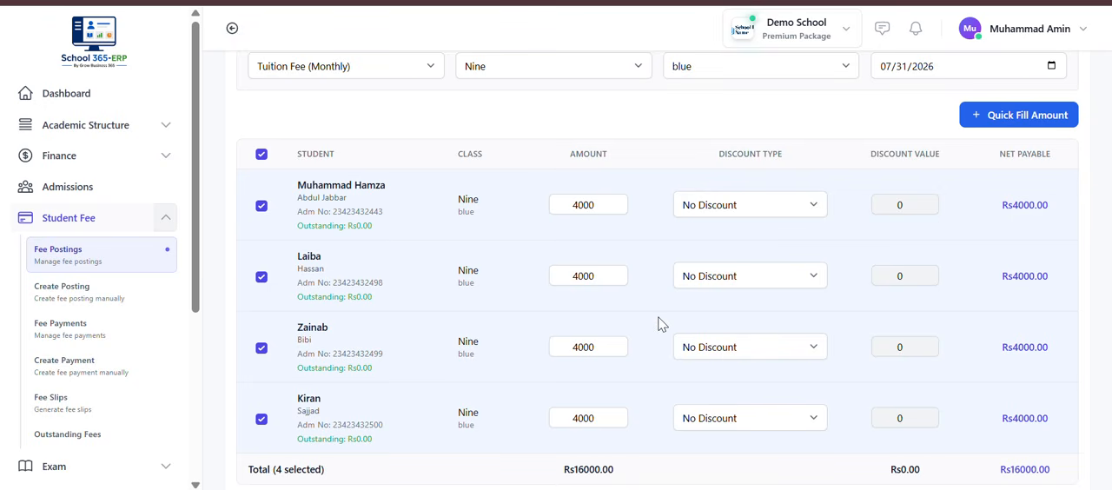
# Step: Post the bulk monthly fees for the four selected students and check the new entries in the fee postings list
pyautogui.scroll(-3, 658, 324)
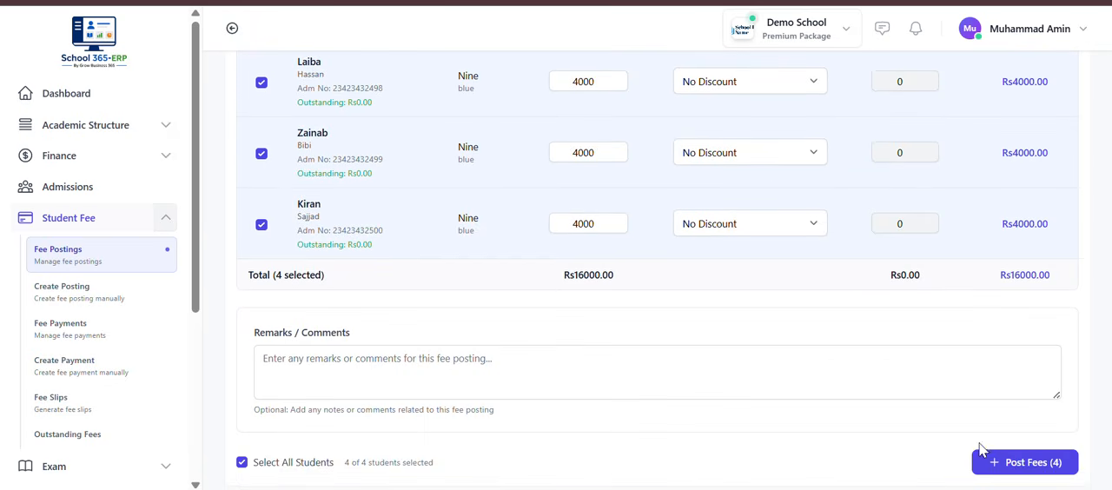
pyautogui.click(1018, 463)
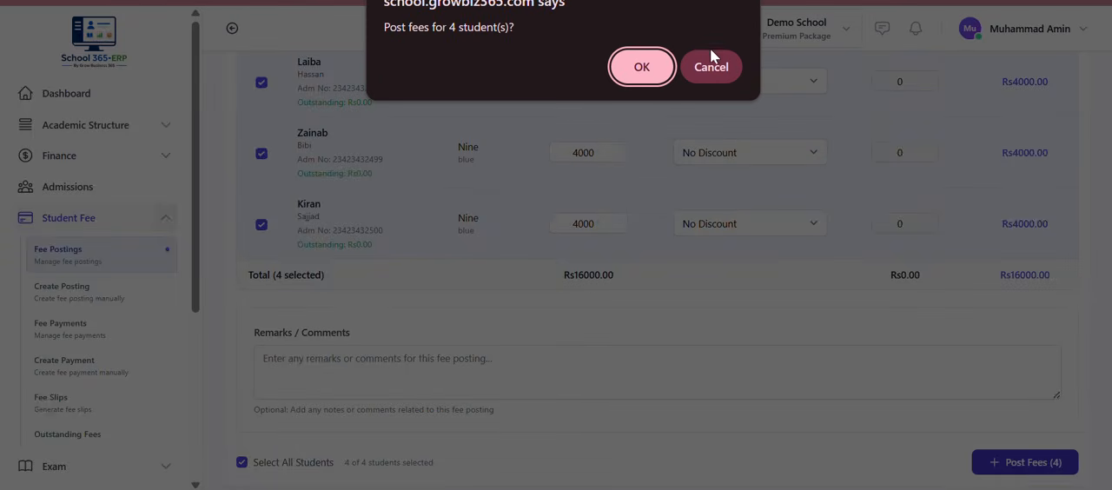
pyautogui.click(640, 77)
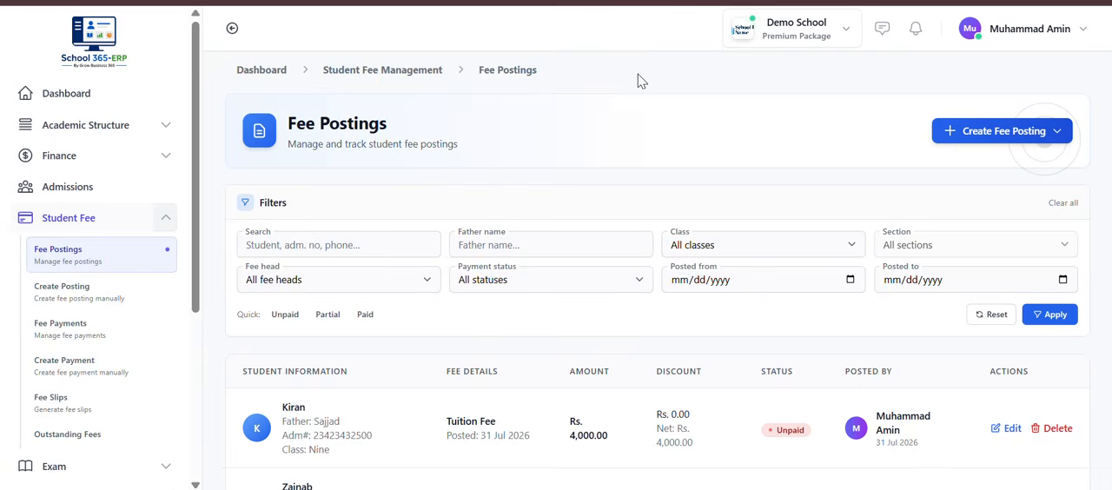
pyautogui.scroll(-5, 683, 274)
pyautogui.scroll(5, 684, 275)
pyautogui.scroll(-2, 625, 413)
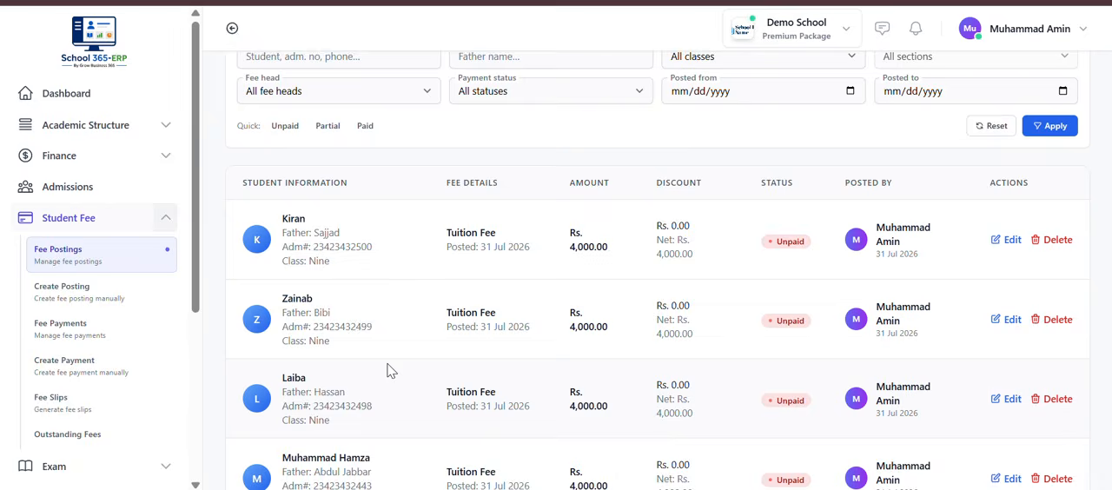
pyautogui.scroll(2, 389, 372)
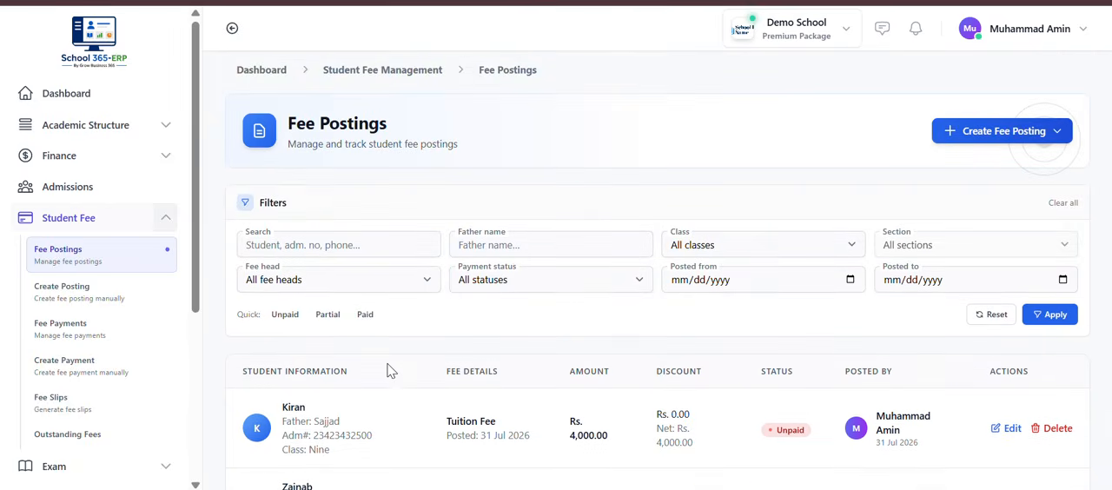
# Step: Start a Twelve Months Fee posting from Student Fee for the second listed student of class Ten
pyautogui.click(84, 226)
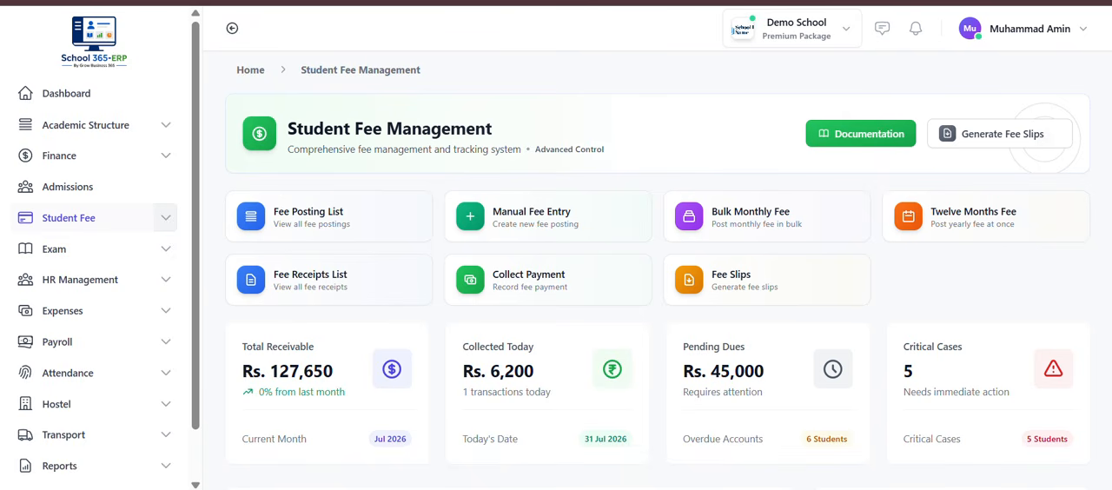
pyautogui.click(990, 244)
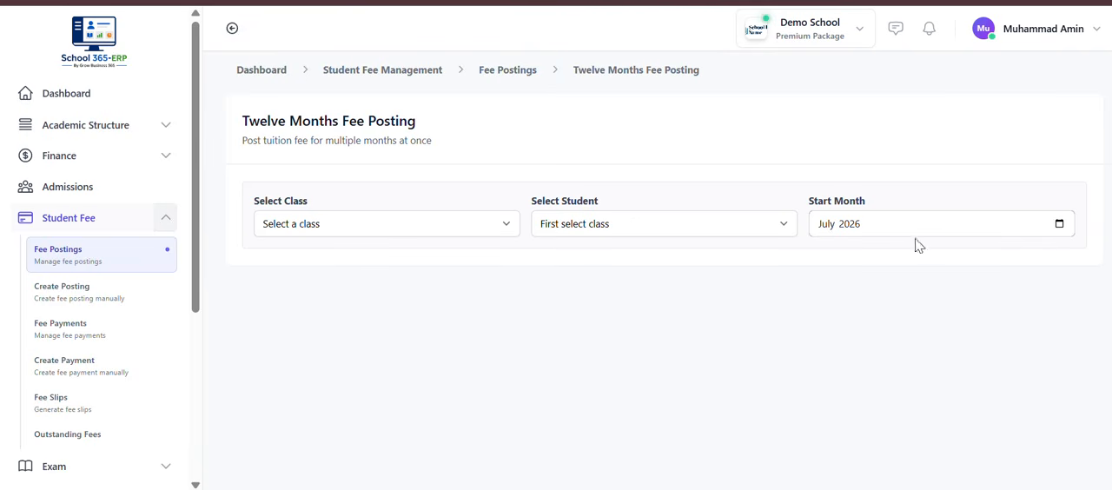
pyautogui.click(469, 234)
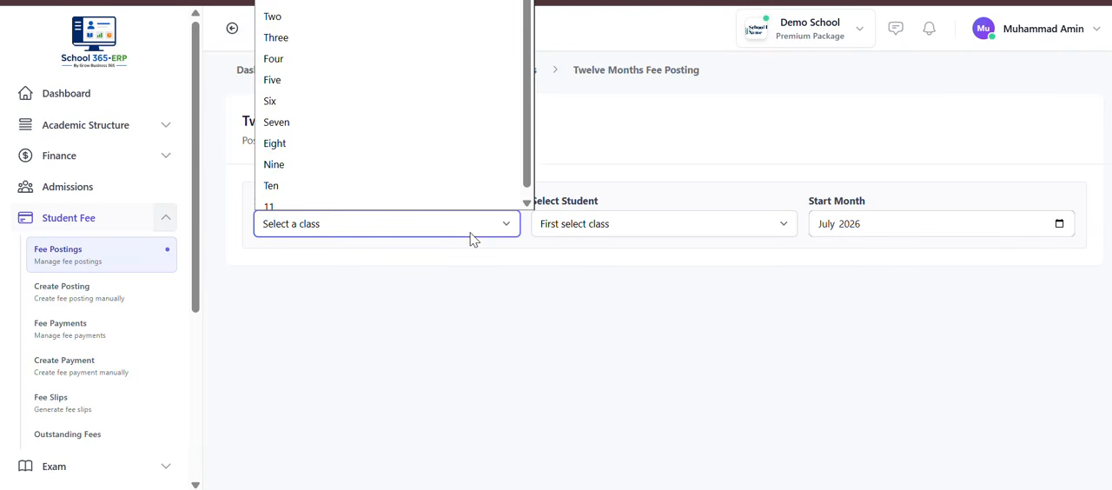
pyautogui.click(417, 176)
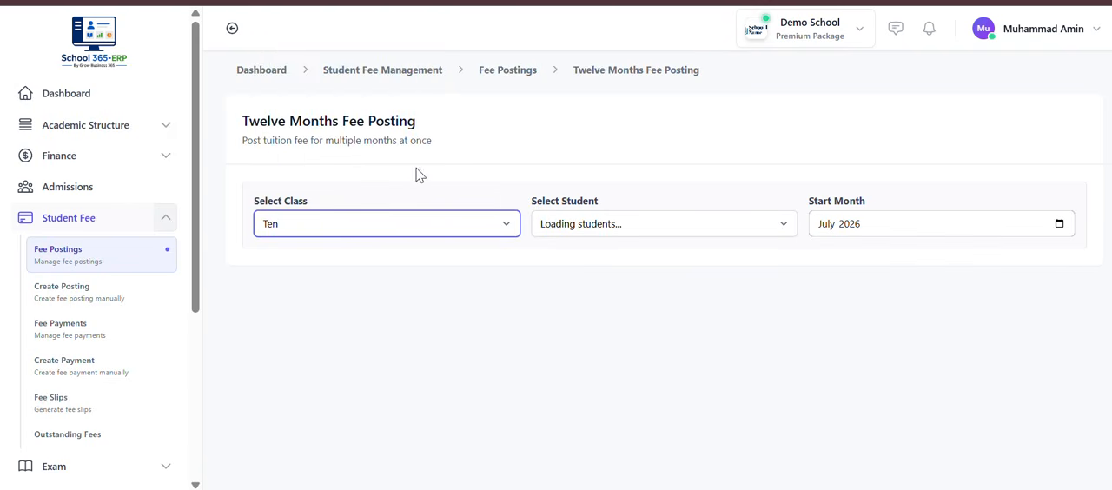
pyautogui.click(607, 223)
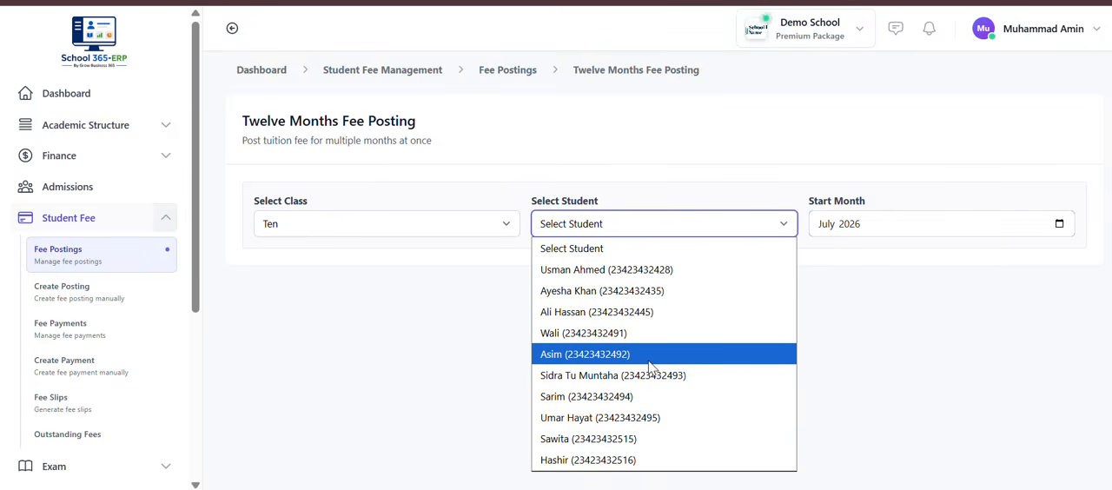
pyautogui.click(622, 291)
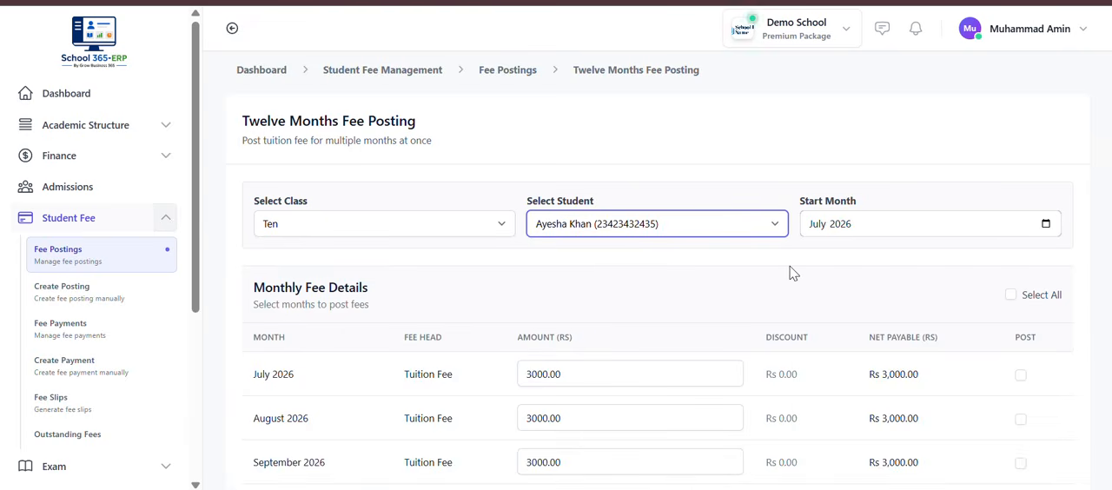
# Step: Set the start month of the twelve-month fee posting to January 2026
pyautogui.click(1046, 223)
pyautogui.click(831, 278)
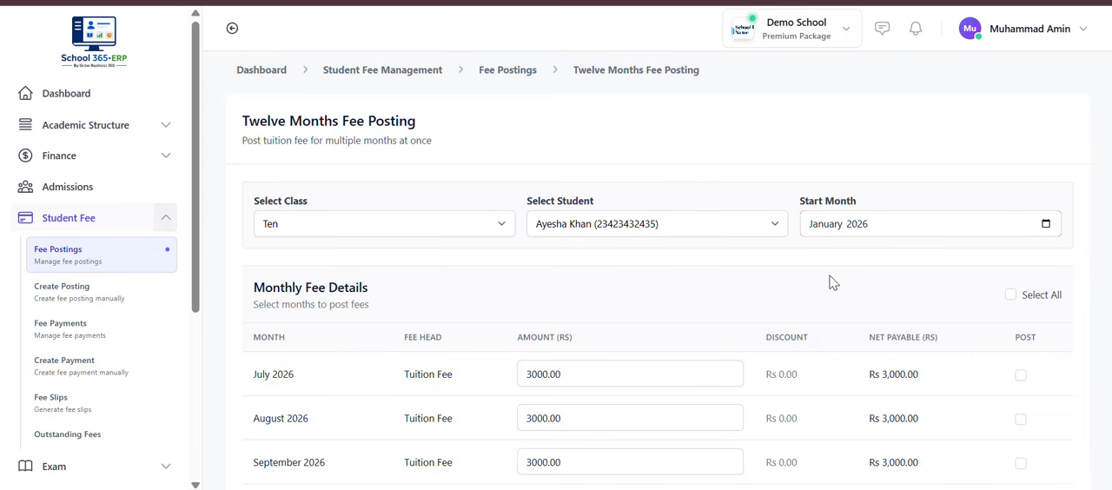
pyautogui.scroll(-2, 895, 330)
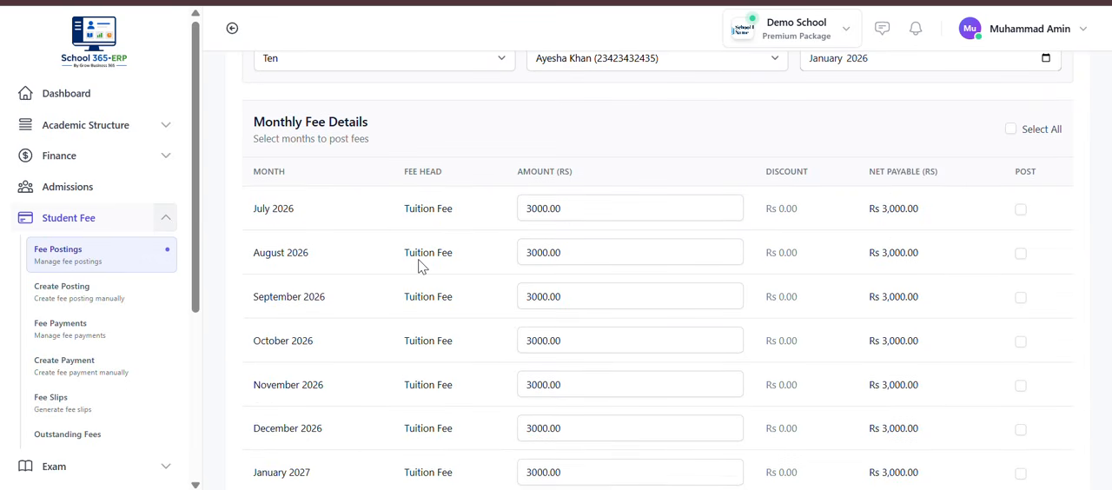
pyautogui.scroll(2, 972, 192)
# Step: Set the start month to July 2026 and review the listed months of the fee posting
pyautogui.click(978, 194)
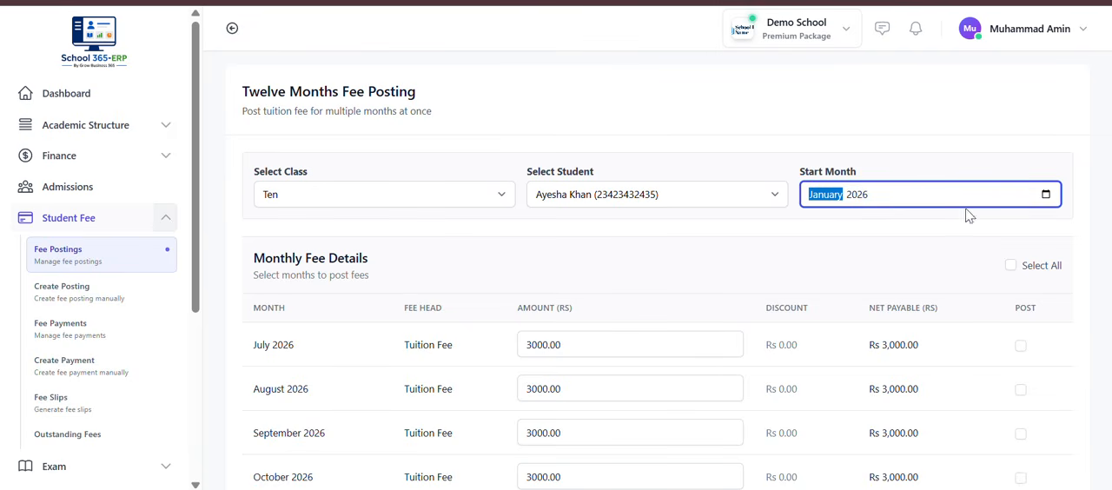
pyautogui.click(1042, 198)
pyautogui.click(924, 196)
pyautogui.click(1048, 198)
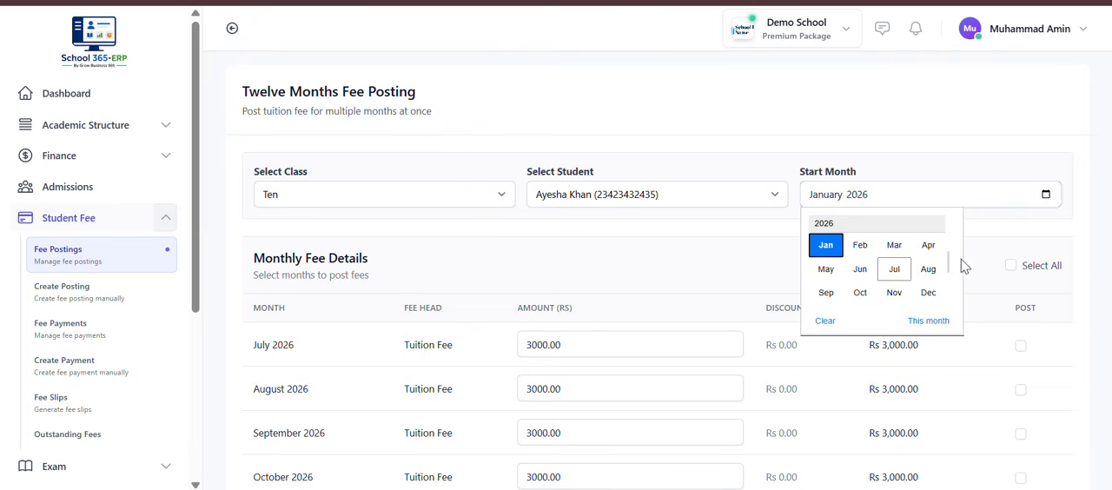
pyautogui.click(894, 269)
pyautogui.scroll(-6, 895, 275)
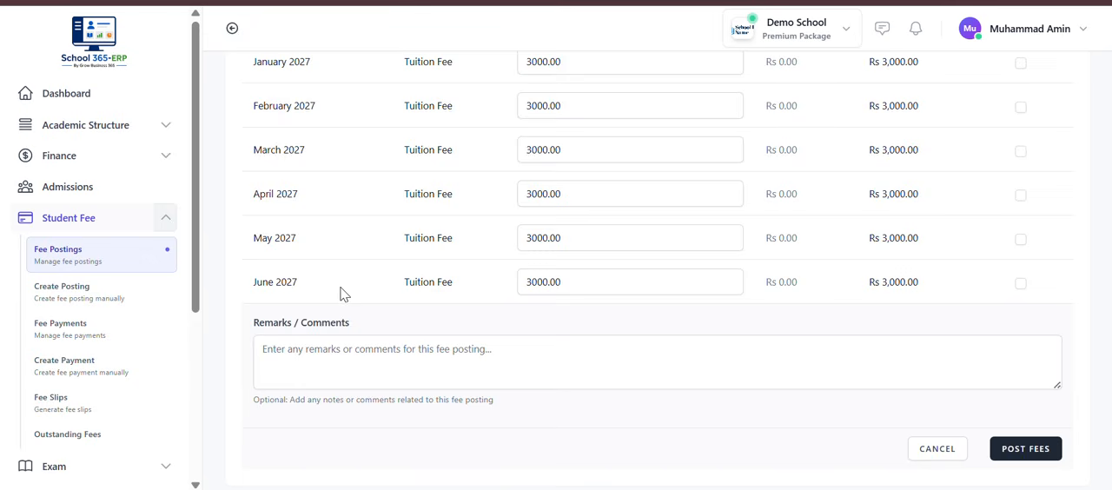
pyautogui.scroll(5, 656, 238)
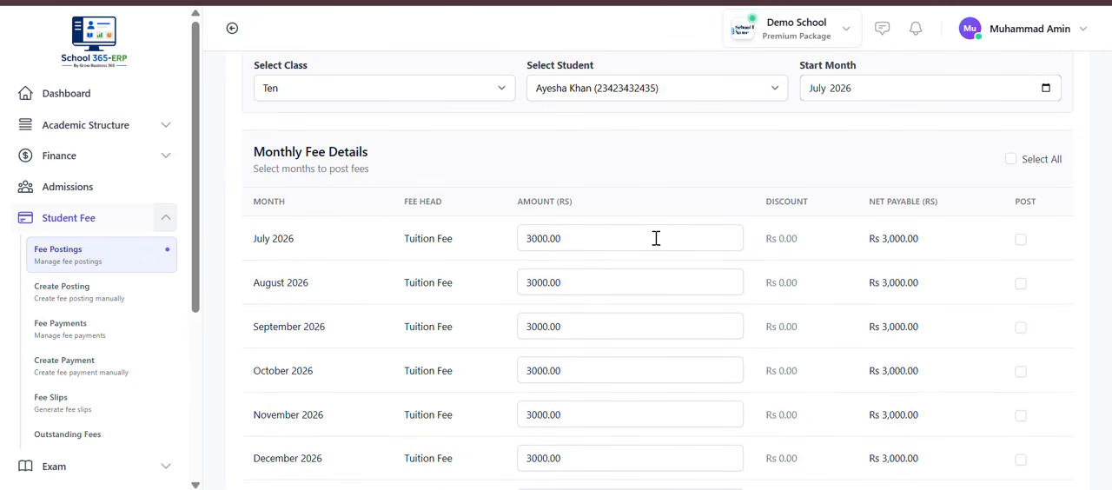
# Step: Post the fees for all twelve listed months and check the new entries in the fee postings list
pyautogui.click(1011, 160)
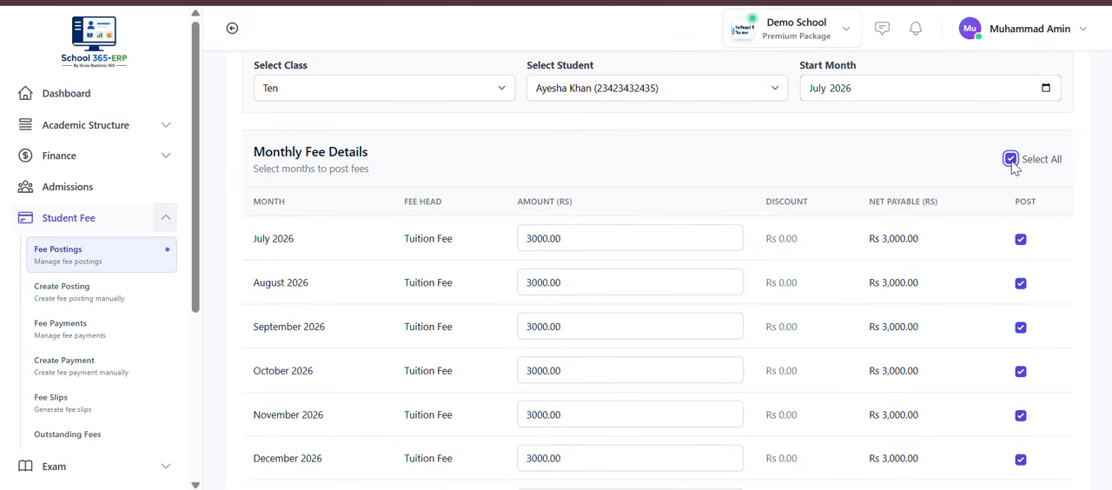
pyautogui.scroll(-5, 823, 346)
pyautogui.click(1030, 458)
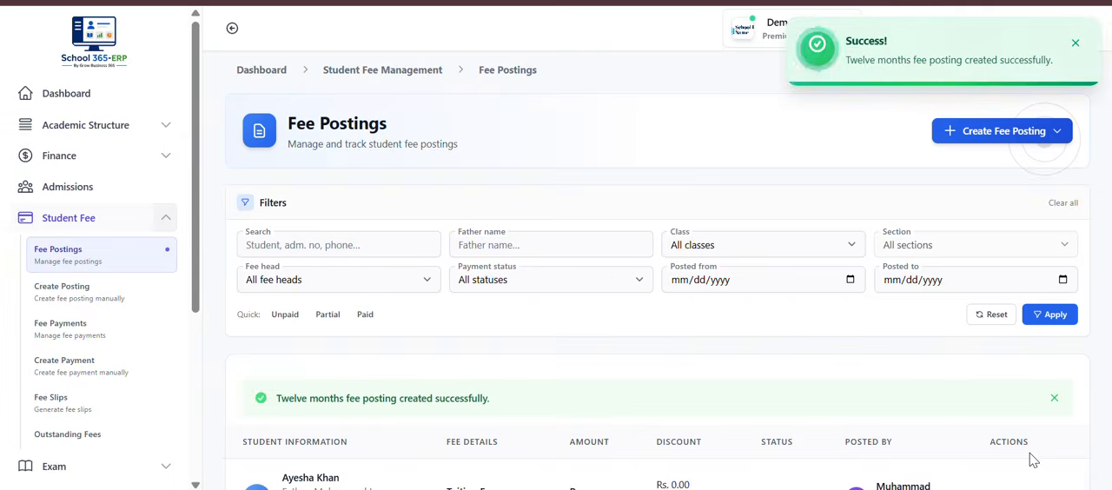
pyautogui.scroll(-6, 1032, 461)
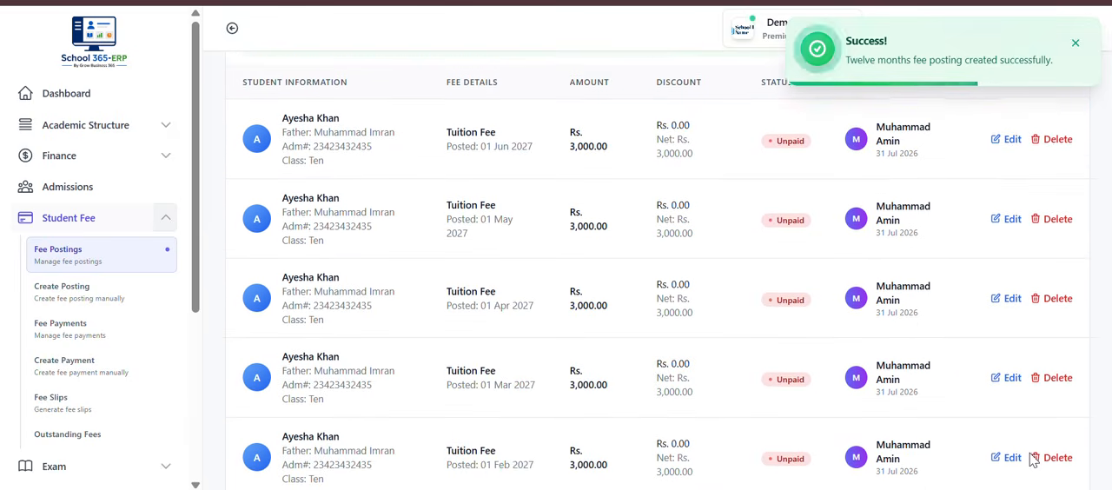
pyautogui.scroll(-2, 1032, 460)
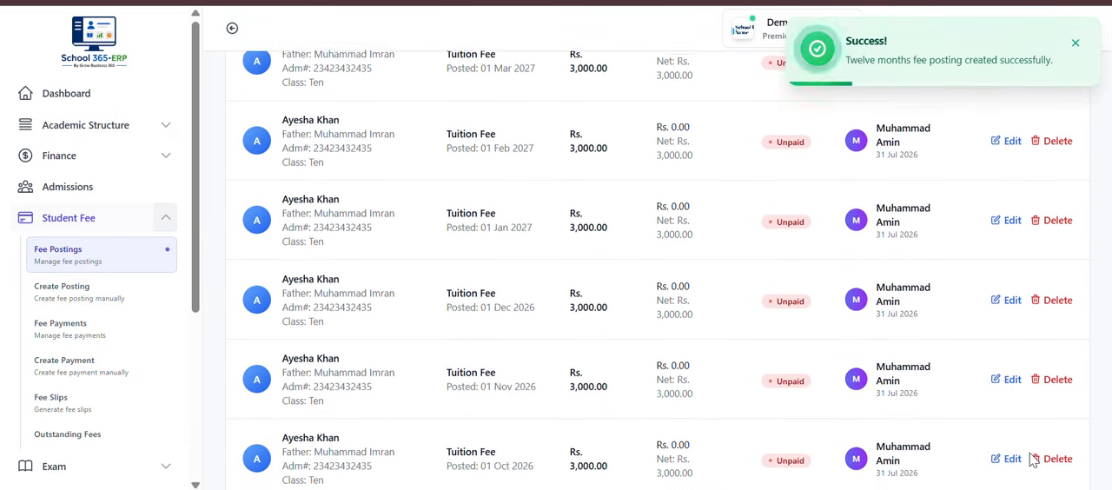
pyautogui.scroll(10, 1032, 460)
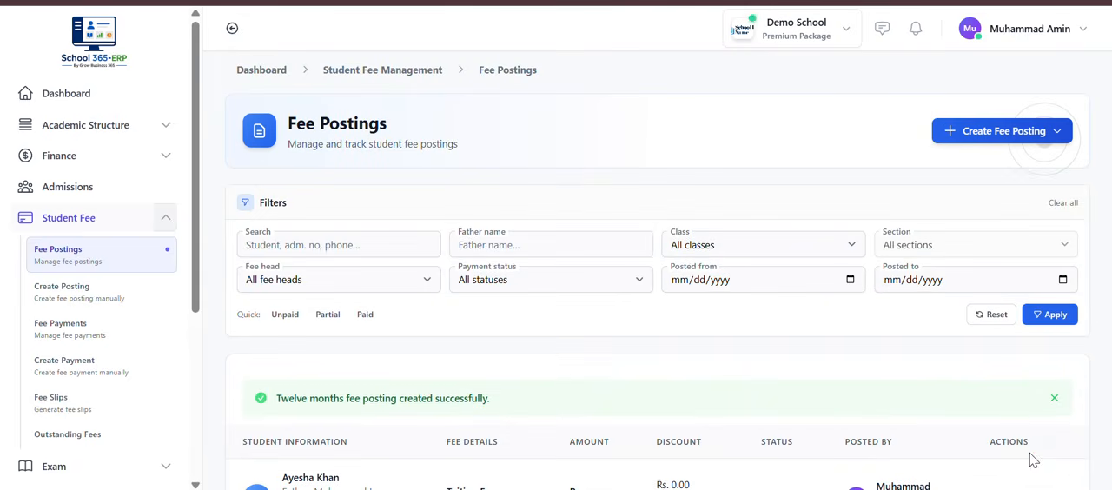
# Step: Open the fee receipts list from Student Fee and view the details of the newest payment record
pyautogui.click(96, 228)
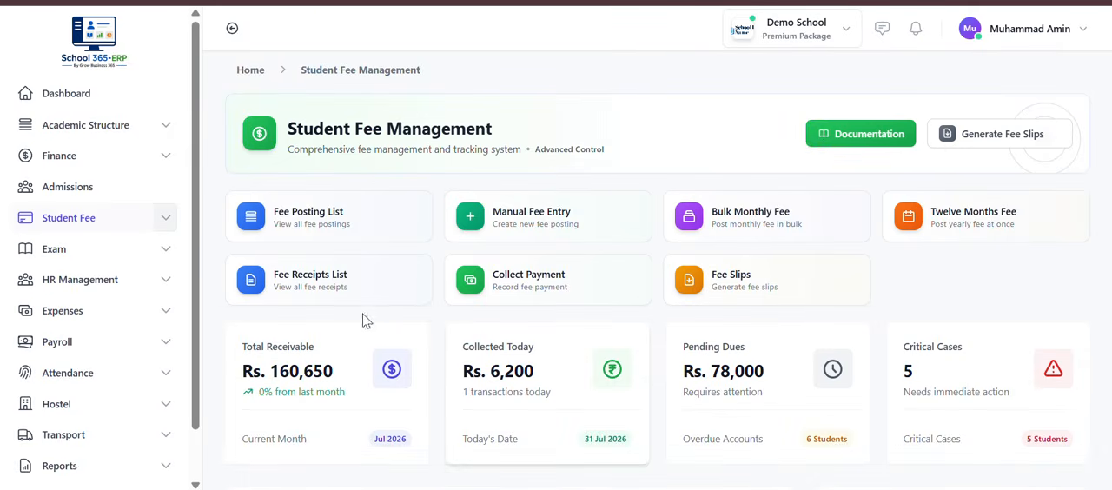
pyautogui.click(282, 297)
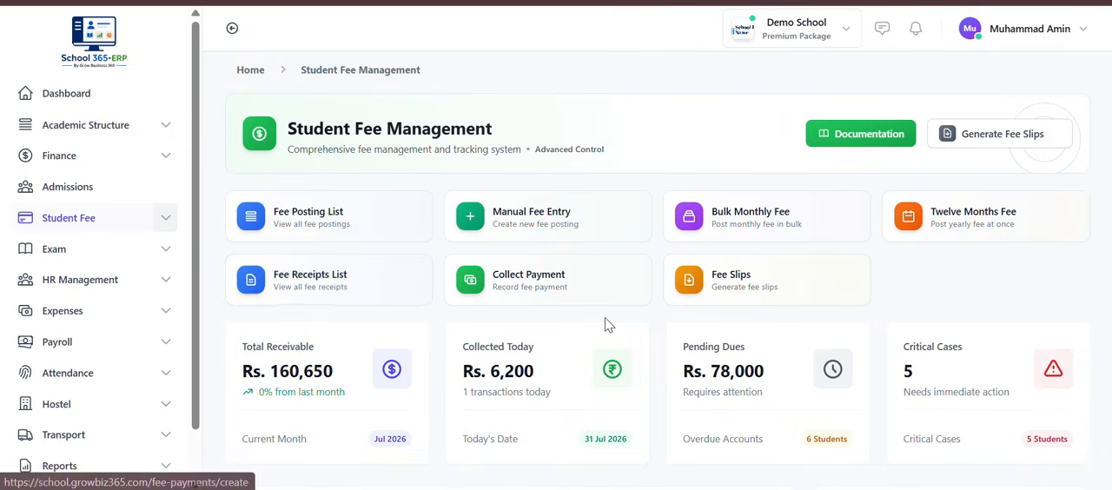
pyautogui.scroll(-4, 604, 319)
pyautogui.scroll(-1, 608, 324)
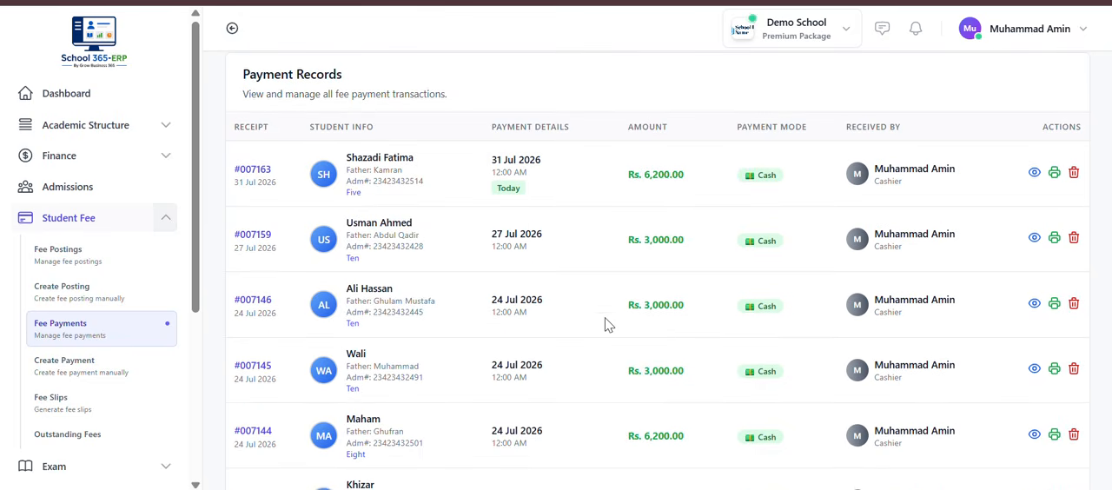
pyautogui.click(1034, 172)
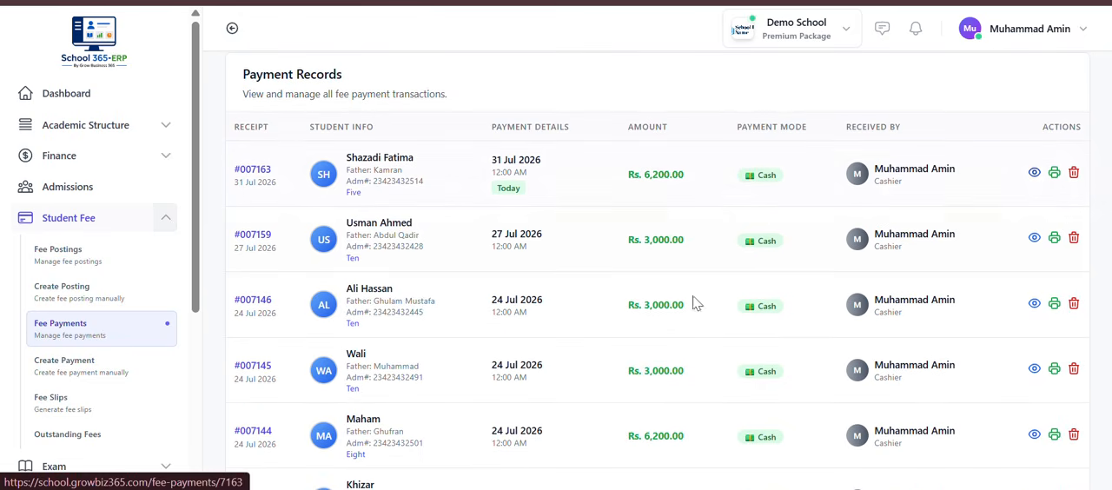
pyautogui.scroll(-8, 652, 310)
pyautogui.scroll(8, 650, 304)
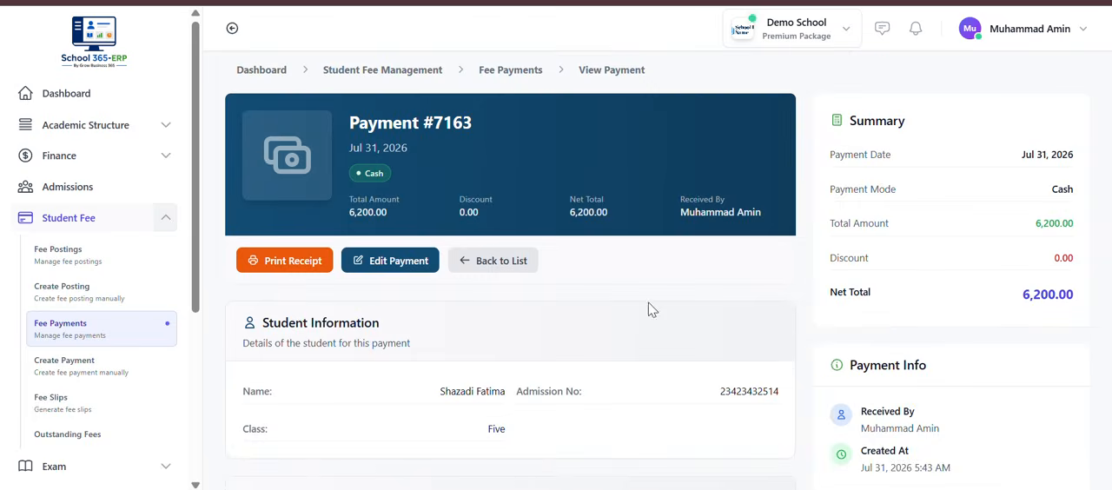
pyautogui.hotkey('alt', 'Left')
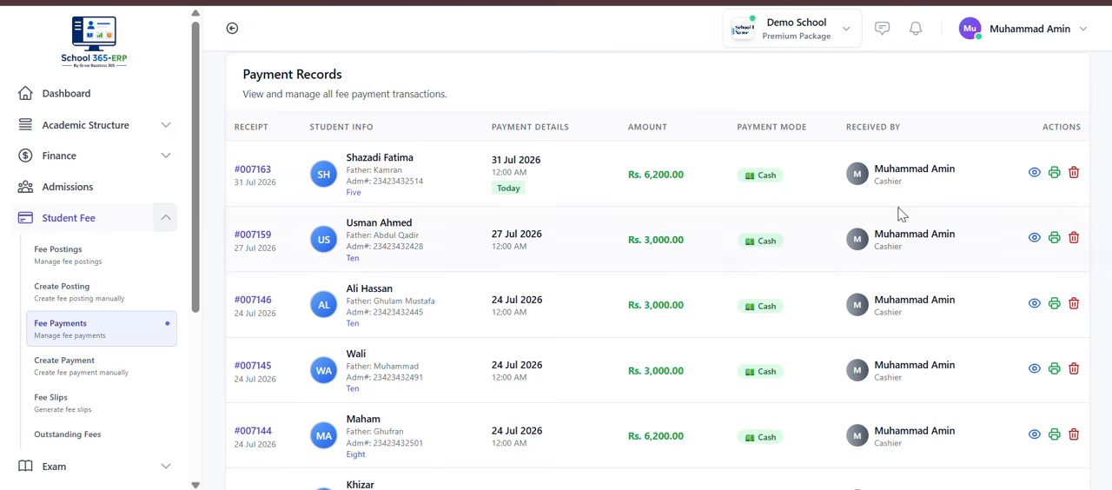
# Step: View the printable fee receipt of the newest payment and return to the payment records
pyautogui.click(1056, 174)
pyautogui.scroll(-3, 559, 350)
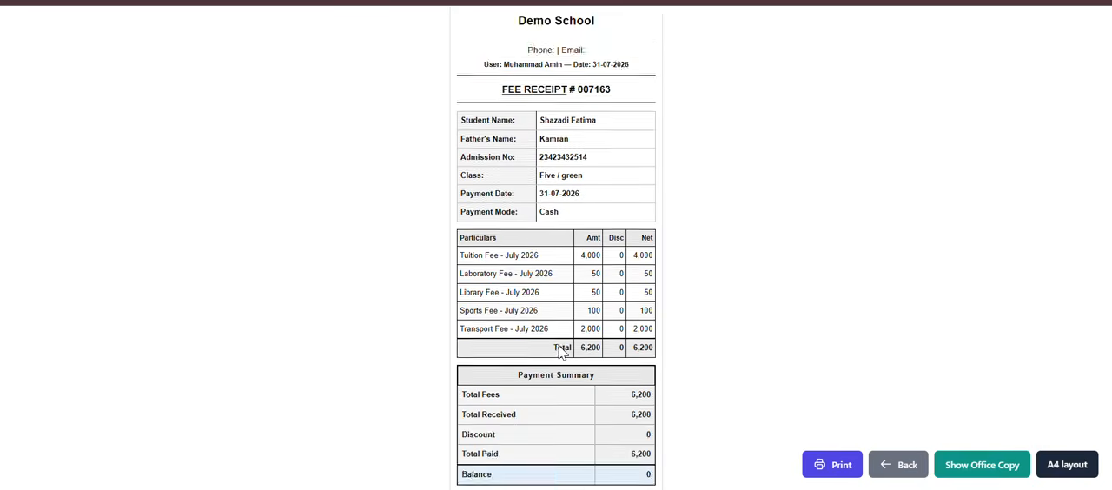
pyautogui.scroll(3, 526, 320)
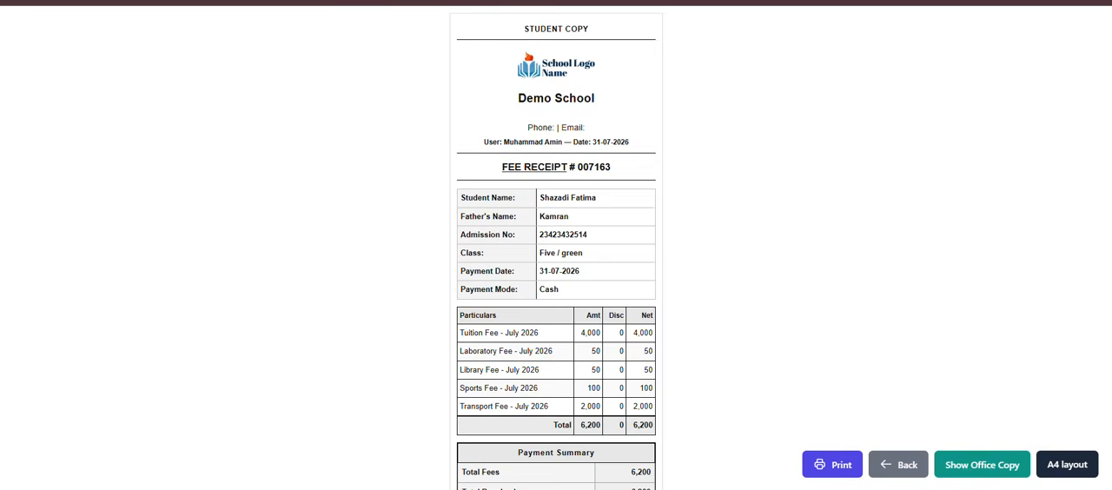
pyautogui.hotkey('alt', 'Left')
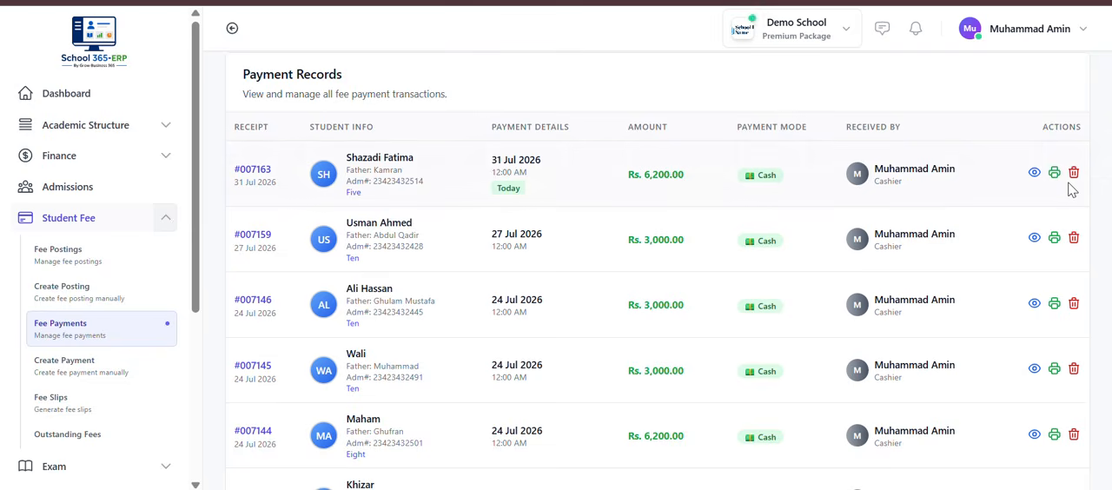
pyautogui.scroll(4, 734, 324)
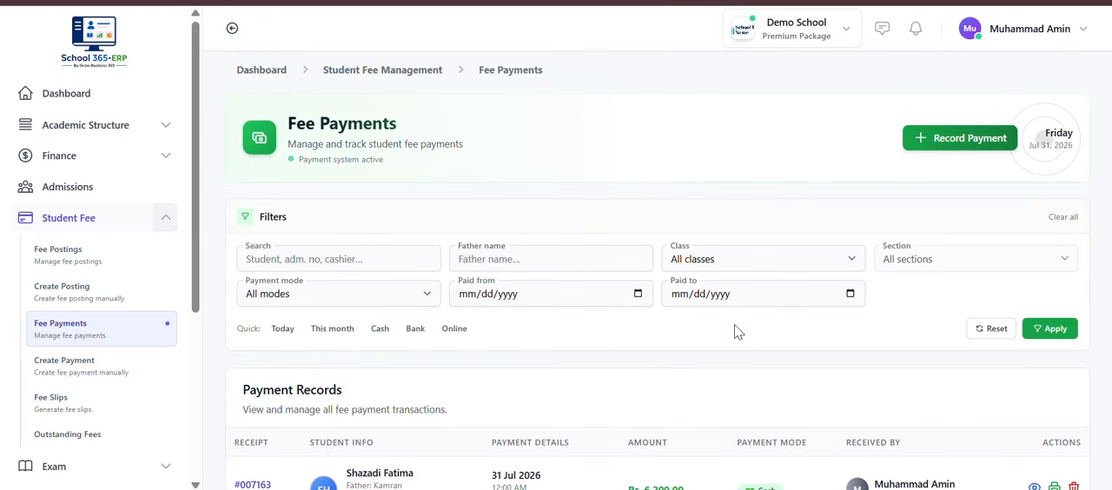
# Step: Open Fee Slips from Student Fee and set the School Fee Slips class to Nine and section to blue
pyautogui.click(78, 225)
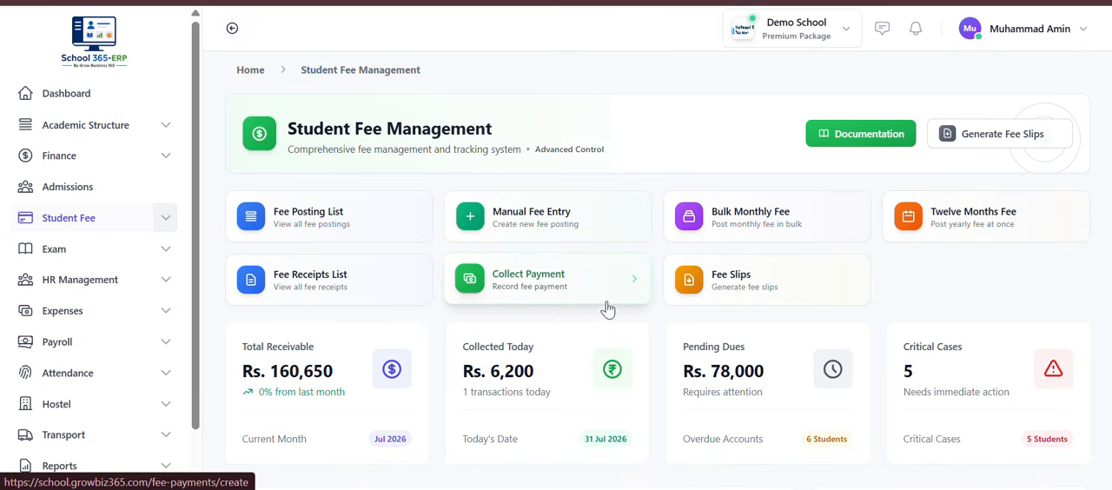
pyautogui.click(715, 292)
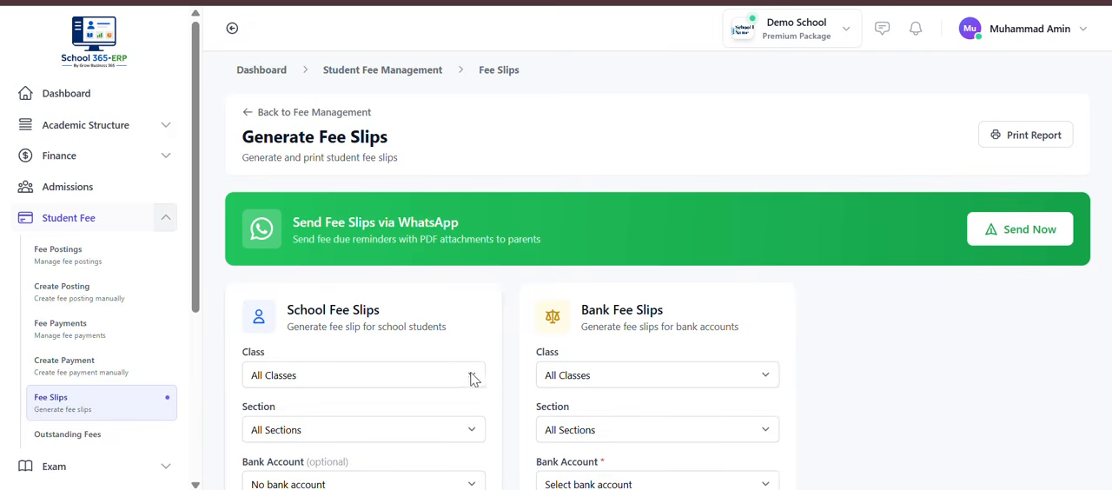
pyautogui.scroll(-1, 474, 378)
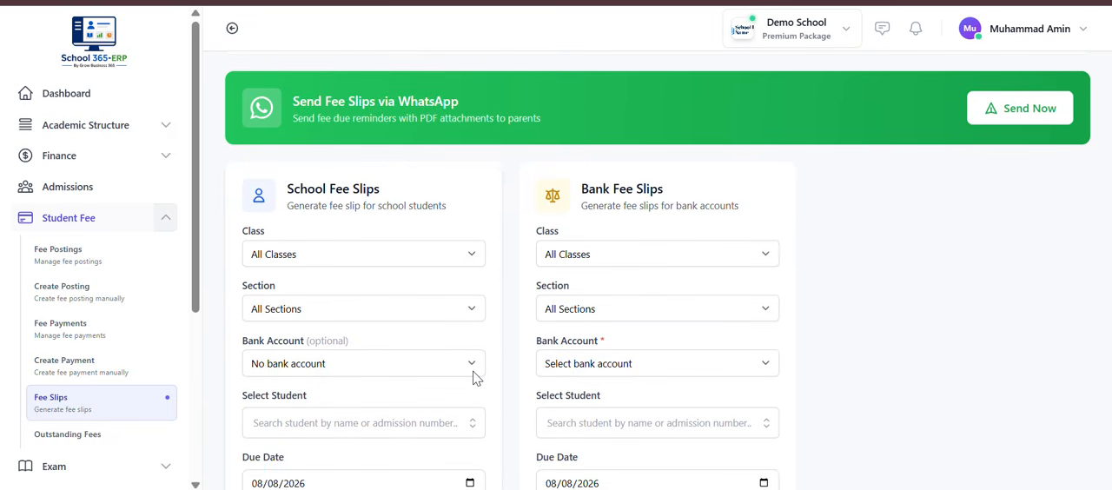
pyautogui.click(469, 261)
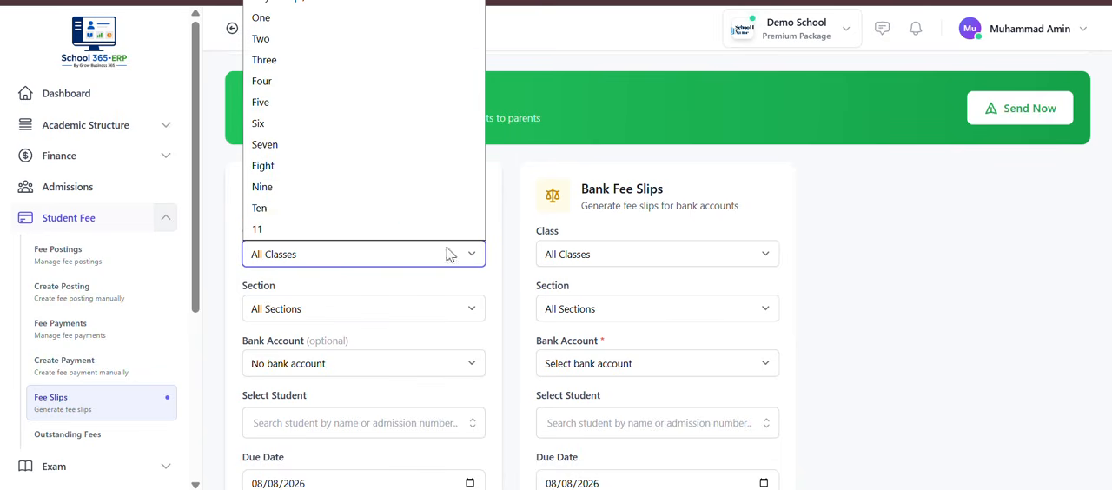
pyautogui.click(395, 187)
pyautogui.click(373, 310)
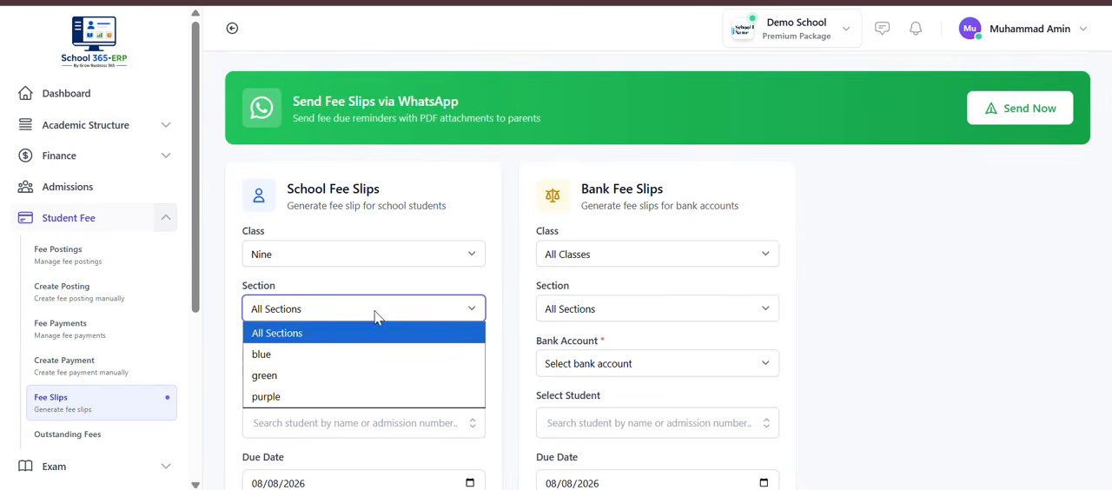
pyautogui.click(361, 354)
# Step: Choose the listed bank account for the School Fee Slips and generate the slips without selecting a single student
pyautogui.scroll(-2, 351, 348)
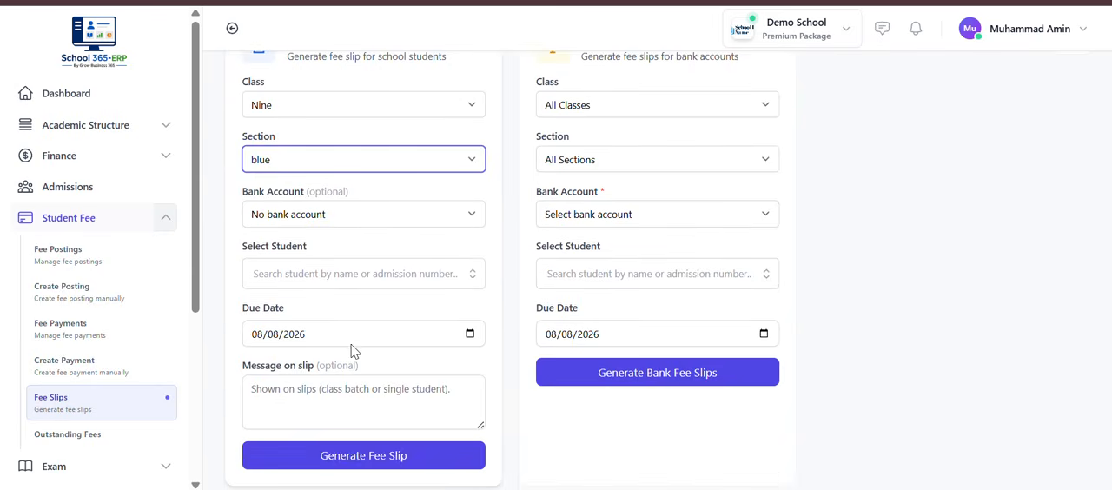
pyautogui.click(324, 214)
pyautogui.click(320, 261)
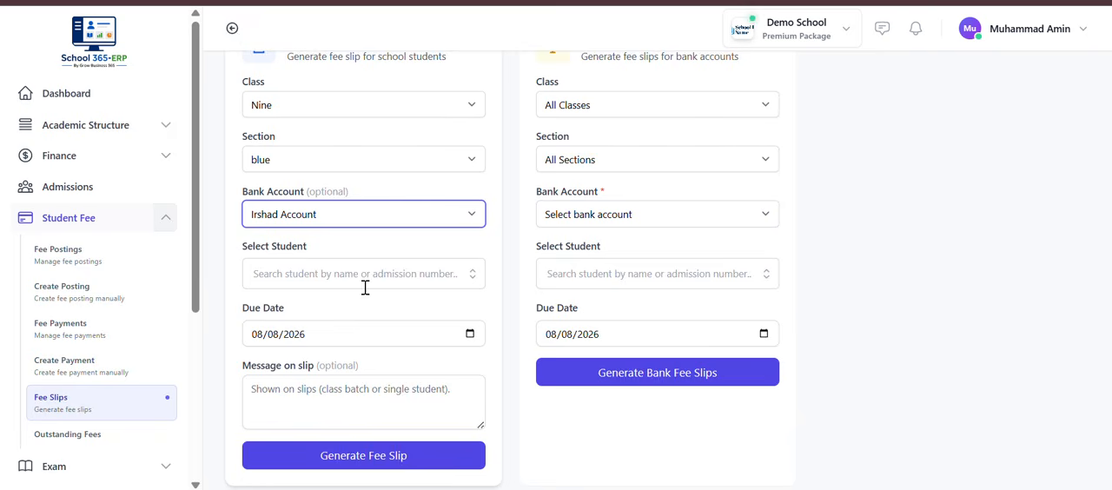
pyautogui.click(365, 280)
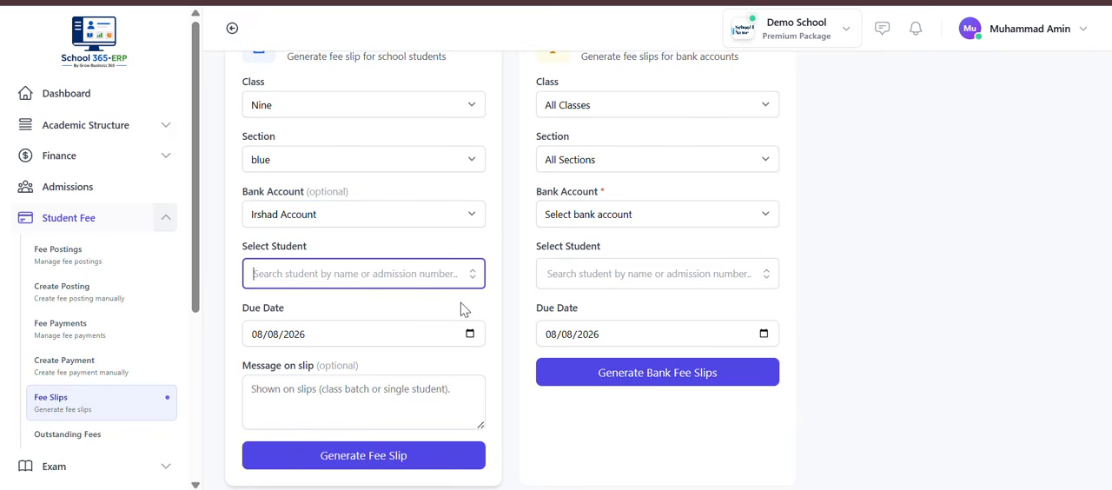
pyautogui.scroll(3, 478, 350)
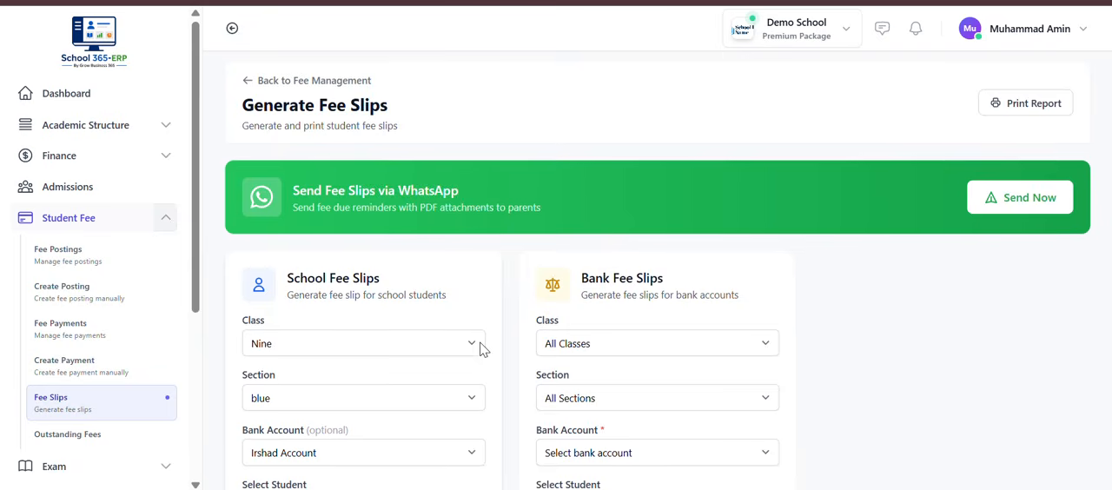
pyautogui.scroll(-1, 483, 349)
pyautogui.scroll(-2, 483, 349)
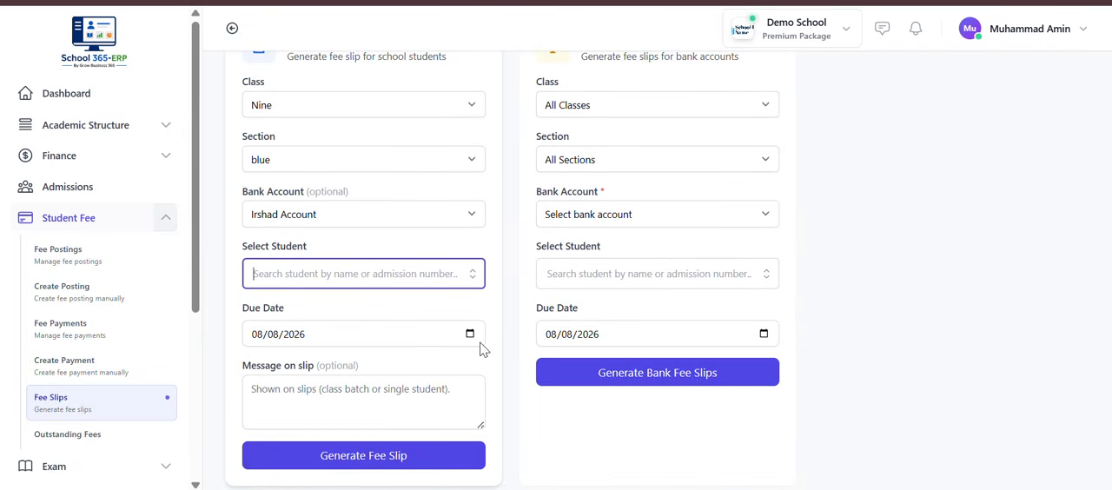
pyautogui.click(440, 462)
# Step: Examine the generated class fee slips, including student information, outstanding fees and bank details, and close them
pyautogui.scroll(-9, 440, 468)
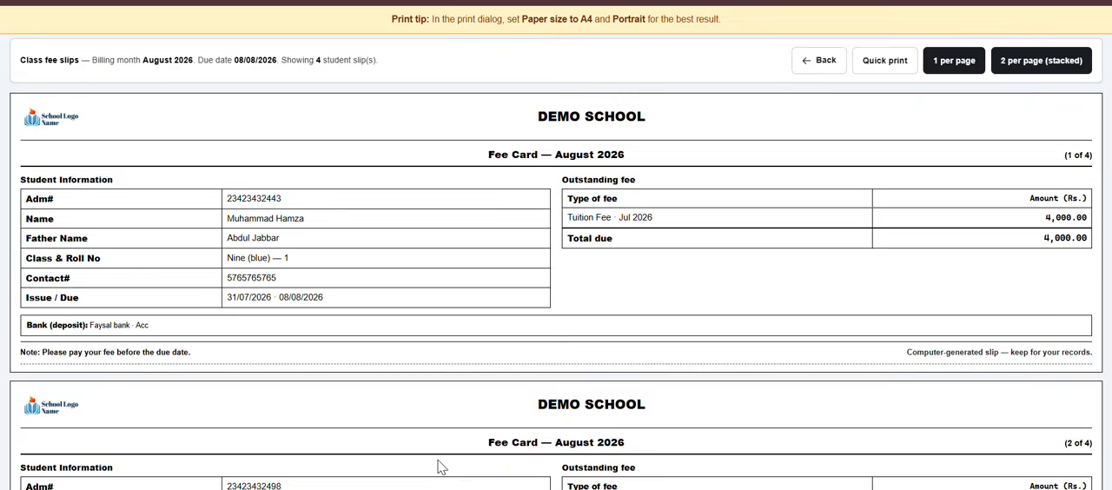
pyautogui.scroll(10, 440, 468)
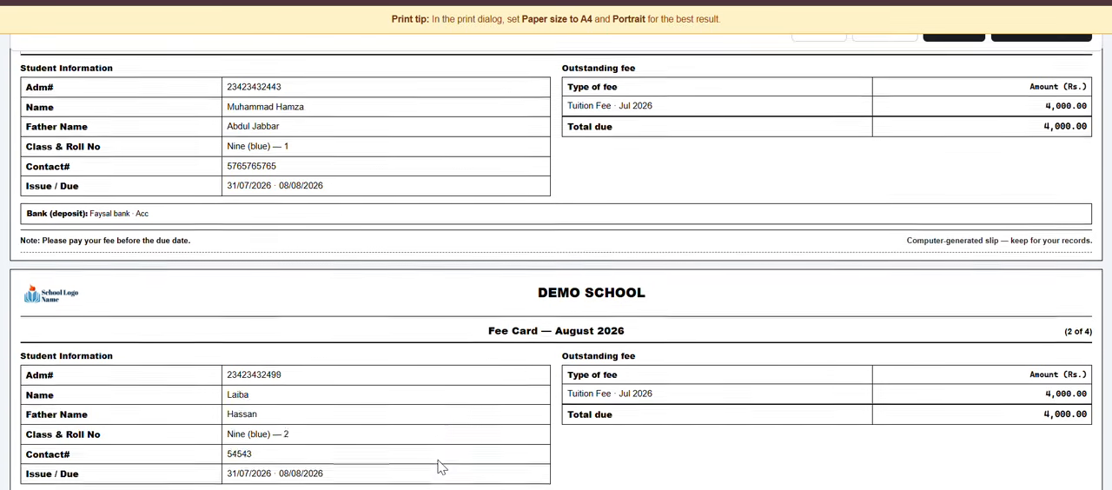
pyautogui.scroll(-10, 440, 467)
pyautogui.scroll(10, 440, 468)
pyautogui.scroll(-9, 441, 467)
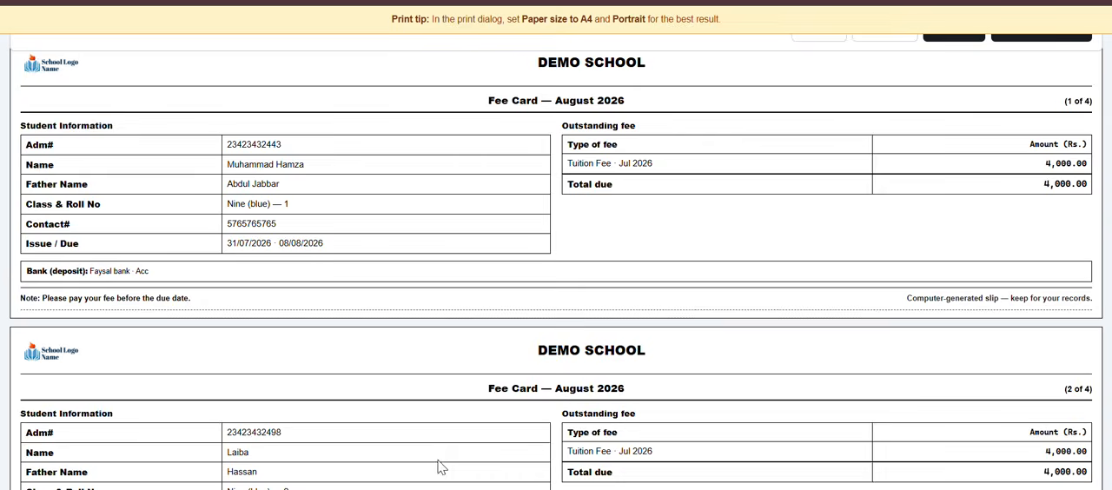
pyautogui.scroll(9, 441, 468)
pyautogui.scroll(-5, 441, 467)
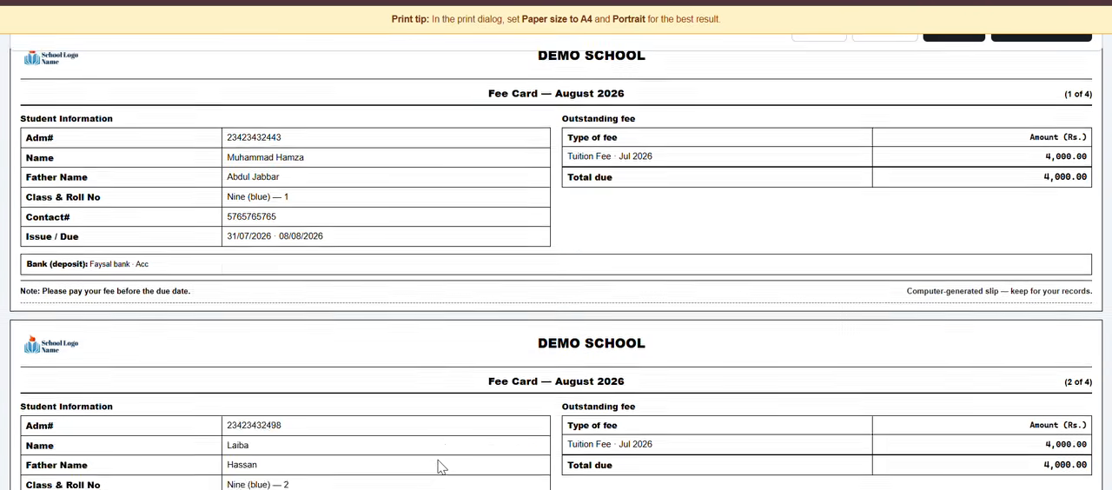
pyautogui.scroll(5, 422, 435)
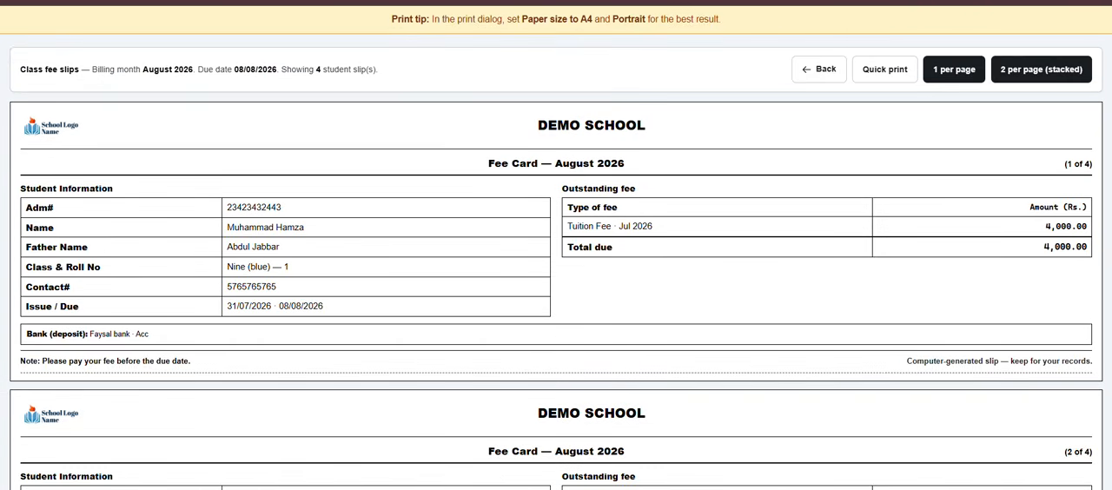
pyautogui.click(348, 2)
# Step: Set the Bank Fee Slips class to Nine and section to blue
pyautogui.scroll(3, 450, 163)
pyautogui.scroll(-3, 569, 265)
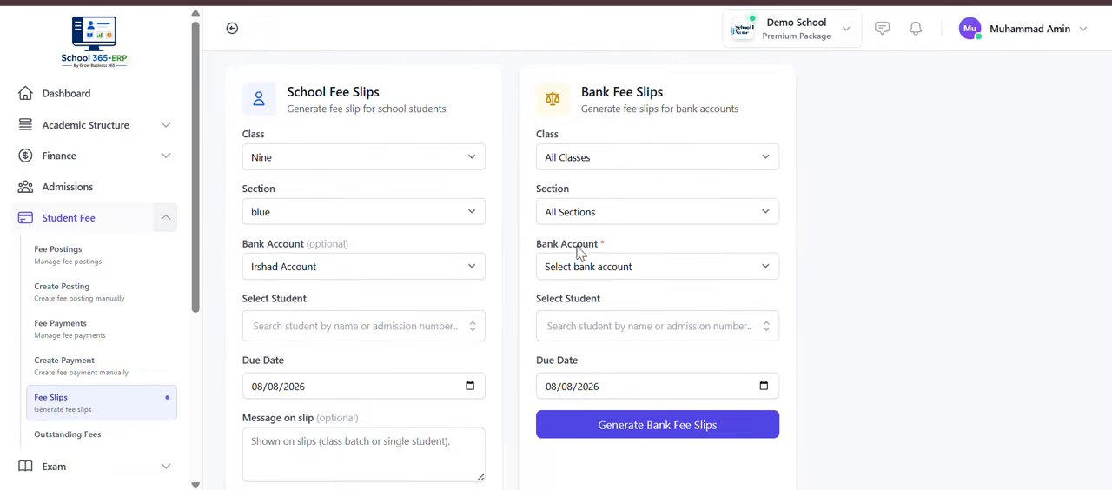
pyautogui.click(639, 157)
pyautogui.click(641, 437)
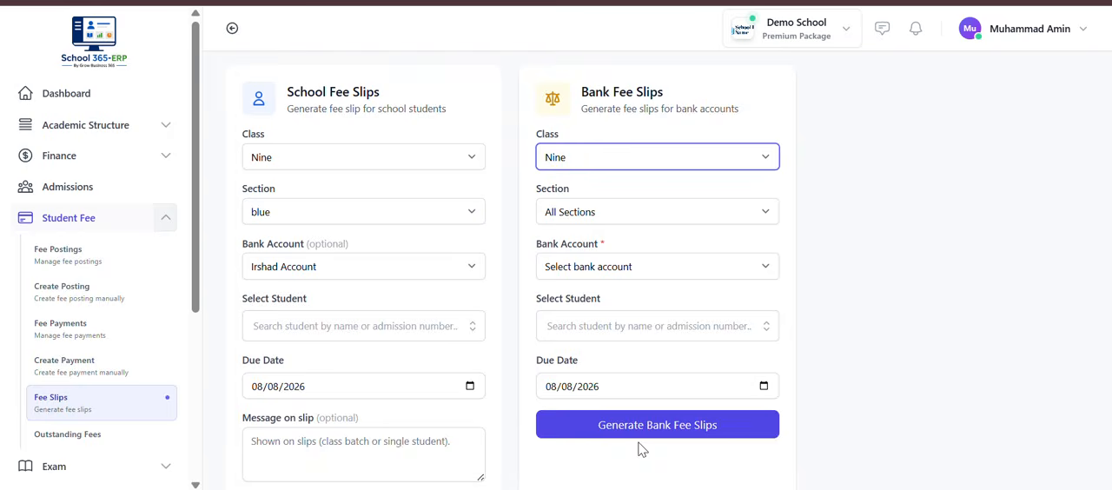
pyautogui.click(600, 212)
pyautogui.click(596, 257)
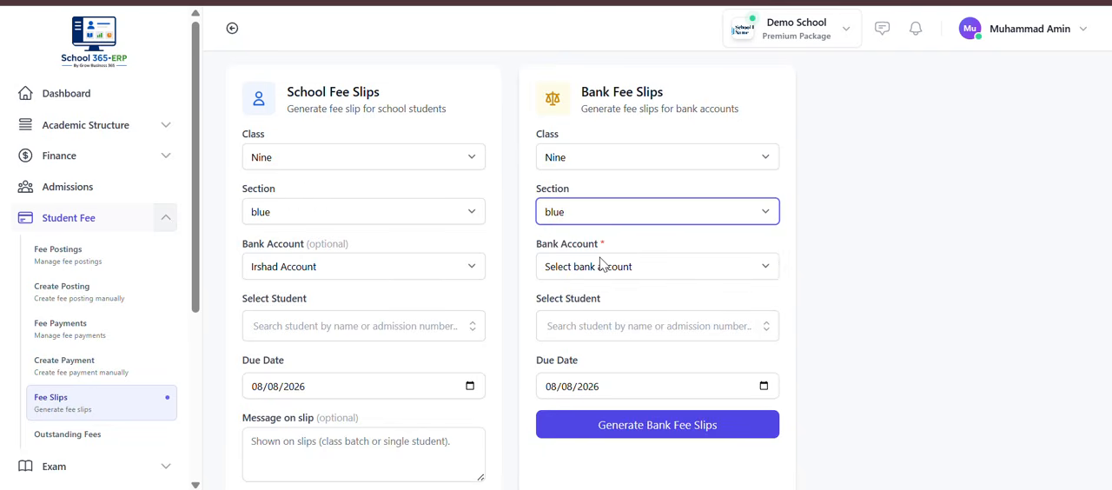
# Step: Generate the bank fee slips with the listed bank account and review their bank, school and student copies
pyautogui.scroll(-1, 643, 318)
pyautogui.click(627, 225)
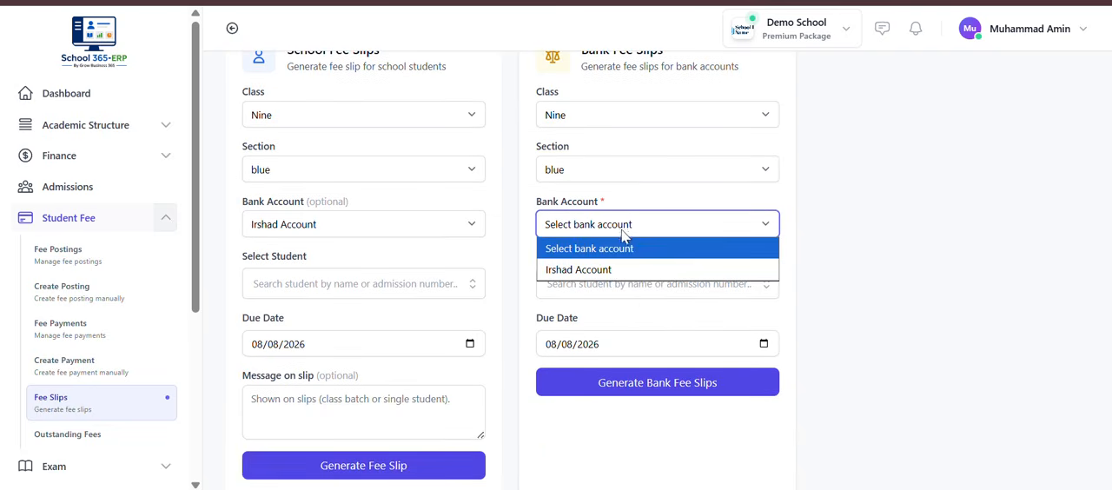
pyautogui.click(621, 266)
pyautogui.click(644, 388)
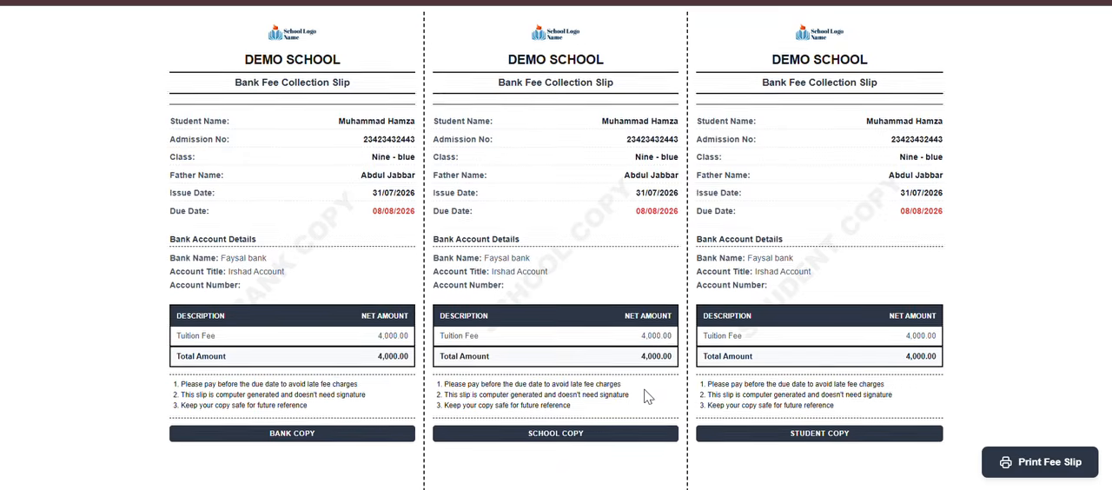
pyautogui.scroll(-10, 643, 393)
pyautogui.scroll(15, 645, 396)
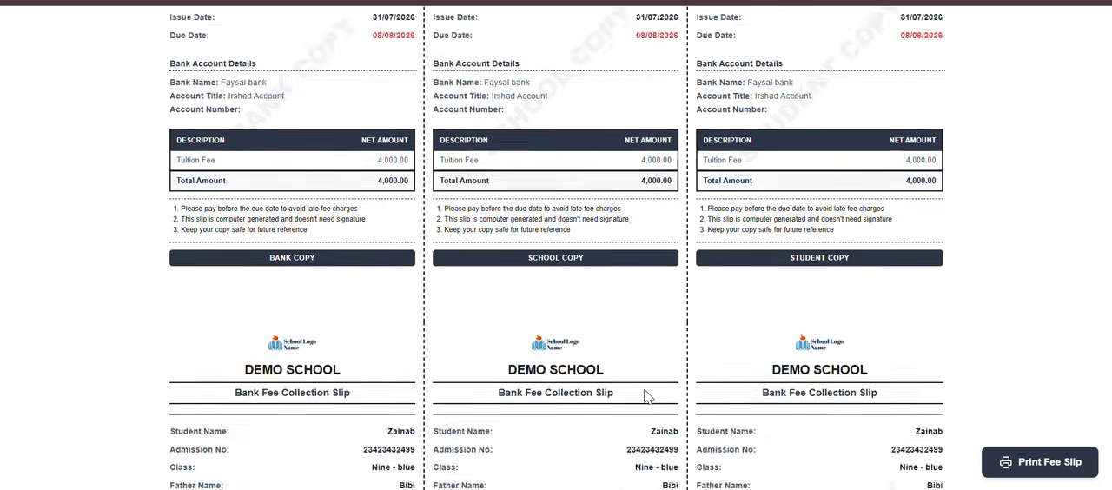
pyautogui.hotkey('ctrl', 'w')
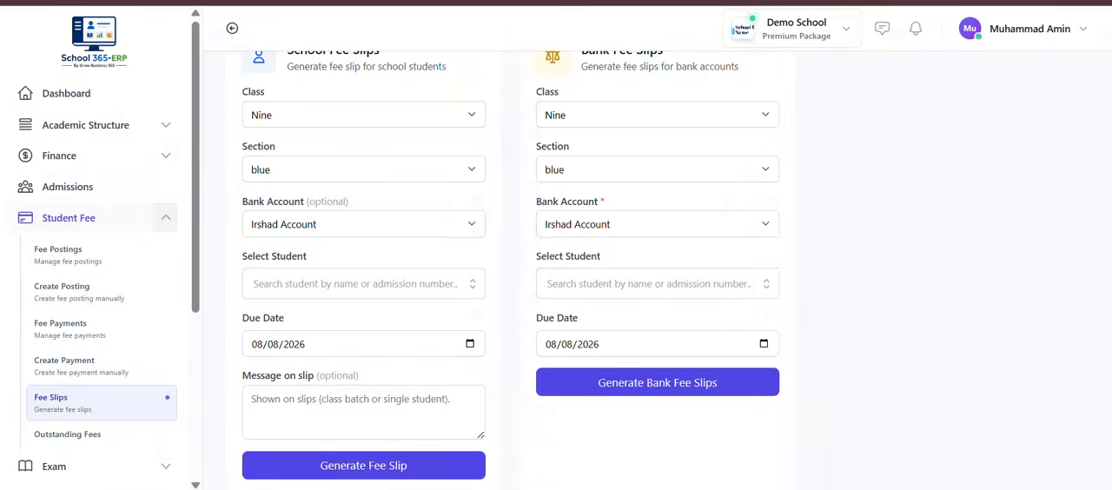
# Step: Return to the Student Fee Management overview and look through its fee summary cards and collection charts
pyautogui.hotkey('alt', 'Left')
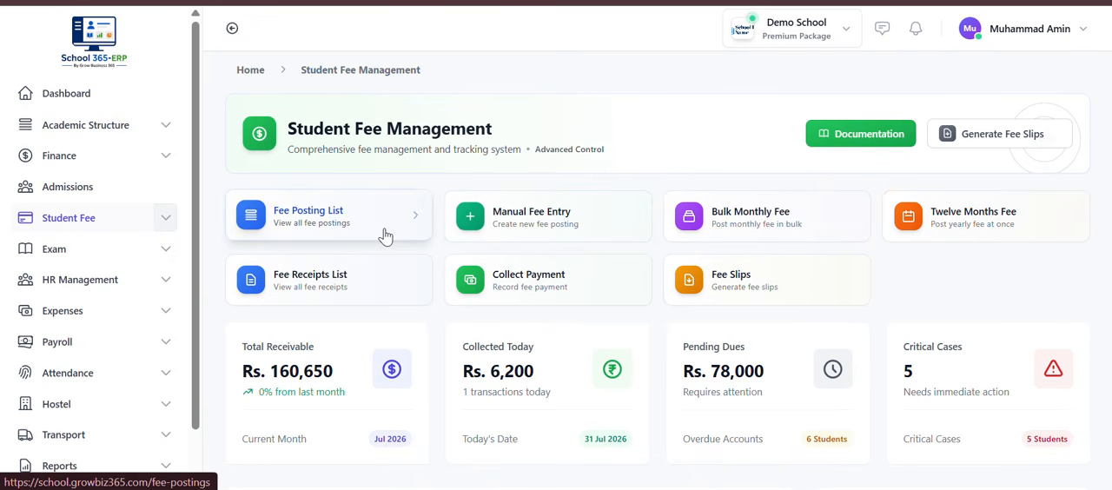
pyautogui.scroll(-2, 638, 391)
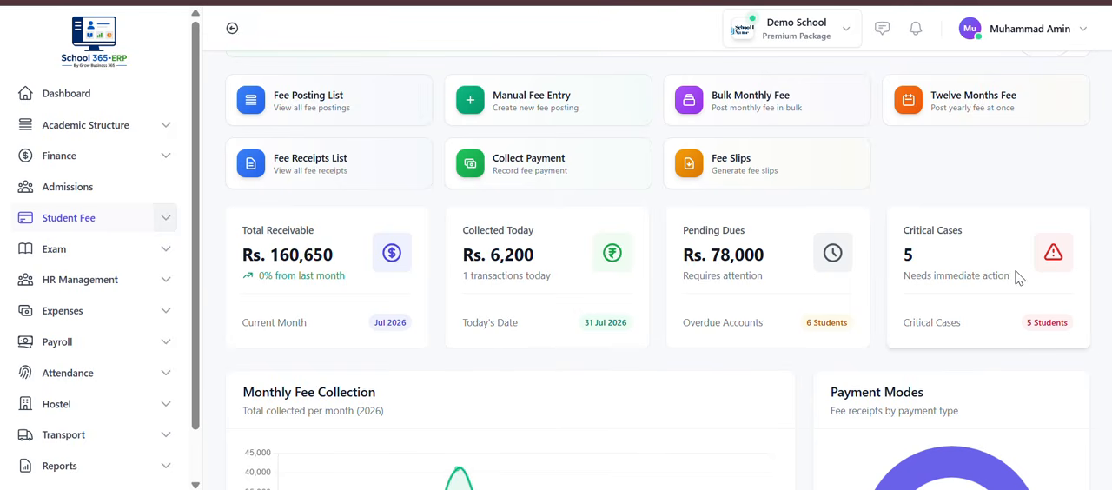
pyautogui.scroll(-10, 1015, 270)
pyautogui.scroll(10, 1017, 271)
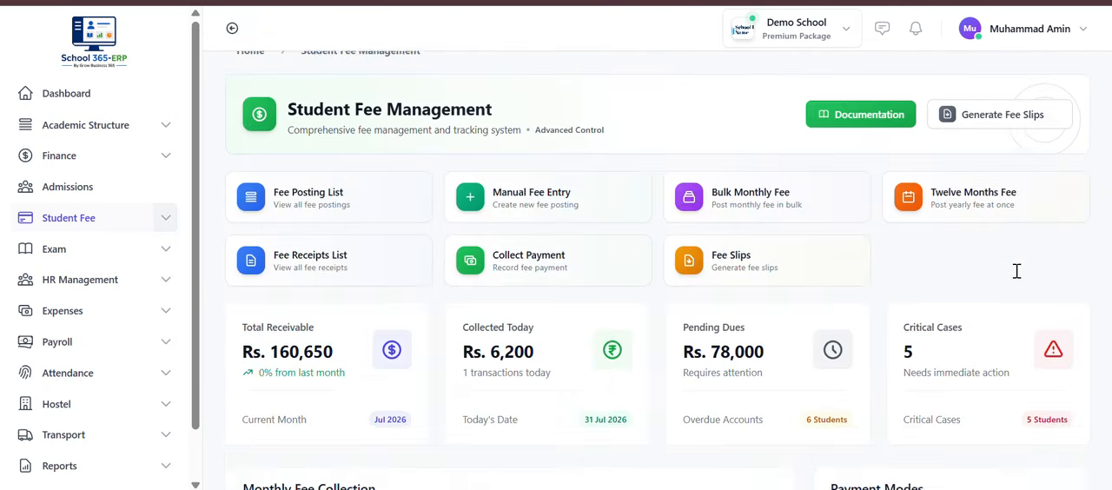